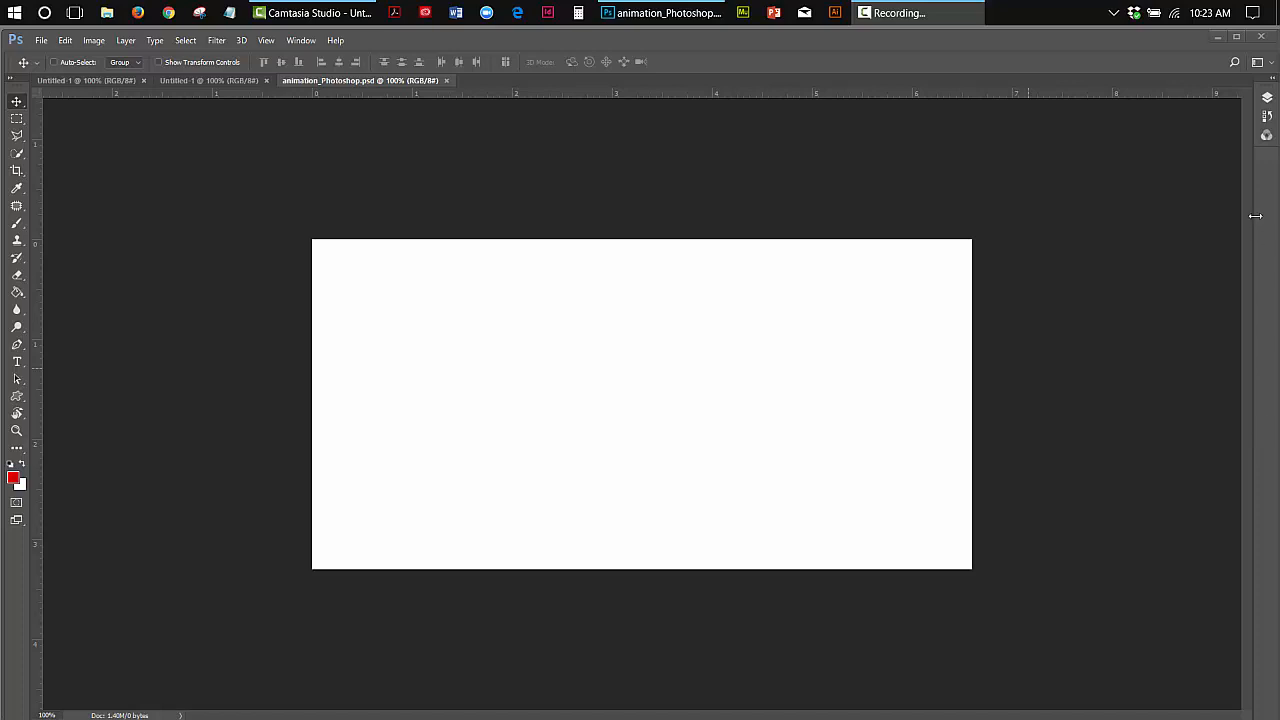
# - Detach the Layers panel from the collapsed dock and leave it floating beside the canvas
pyautogui.click(1265, 100)
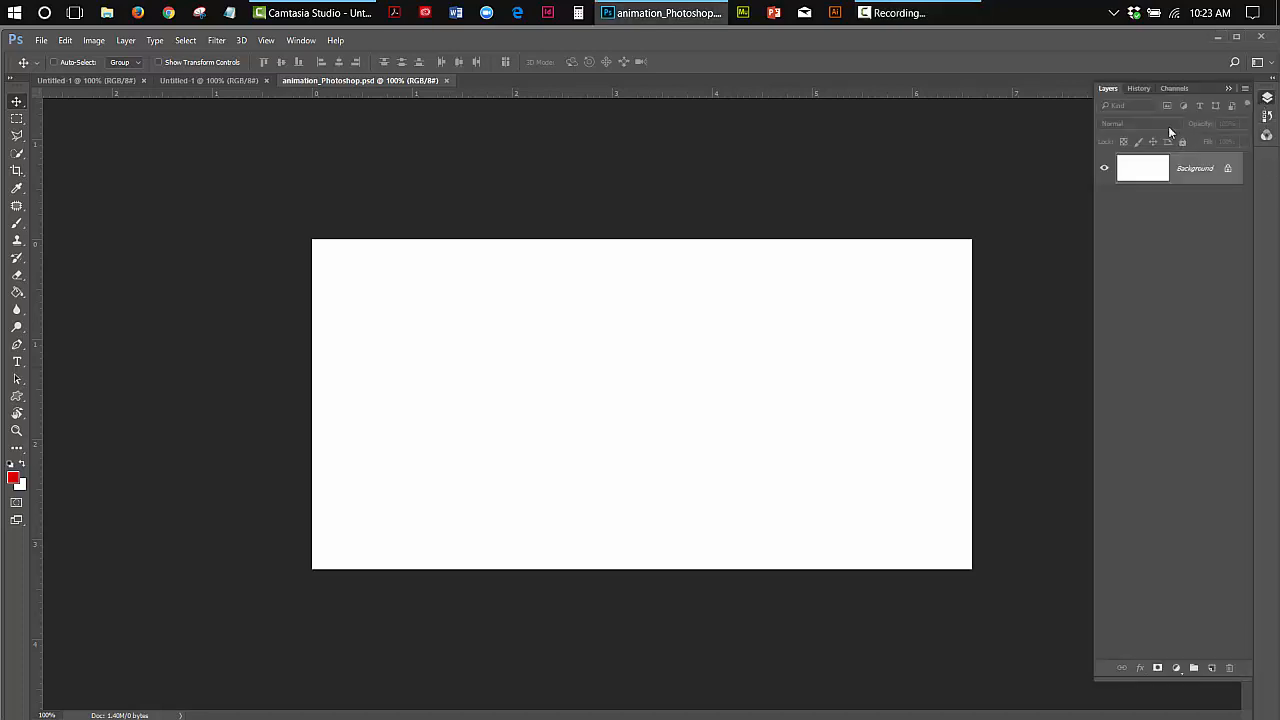
pyautogui.moveTo(1106, 91); pyautogui.dragTo(1024, 151)
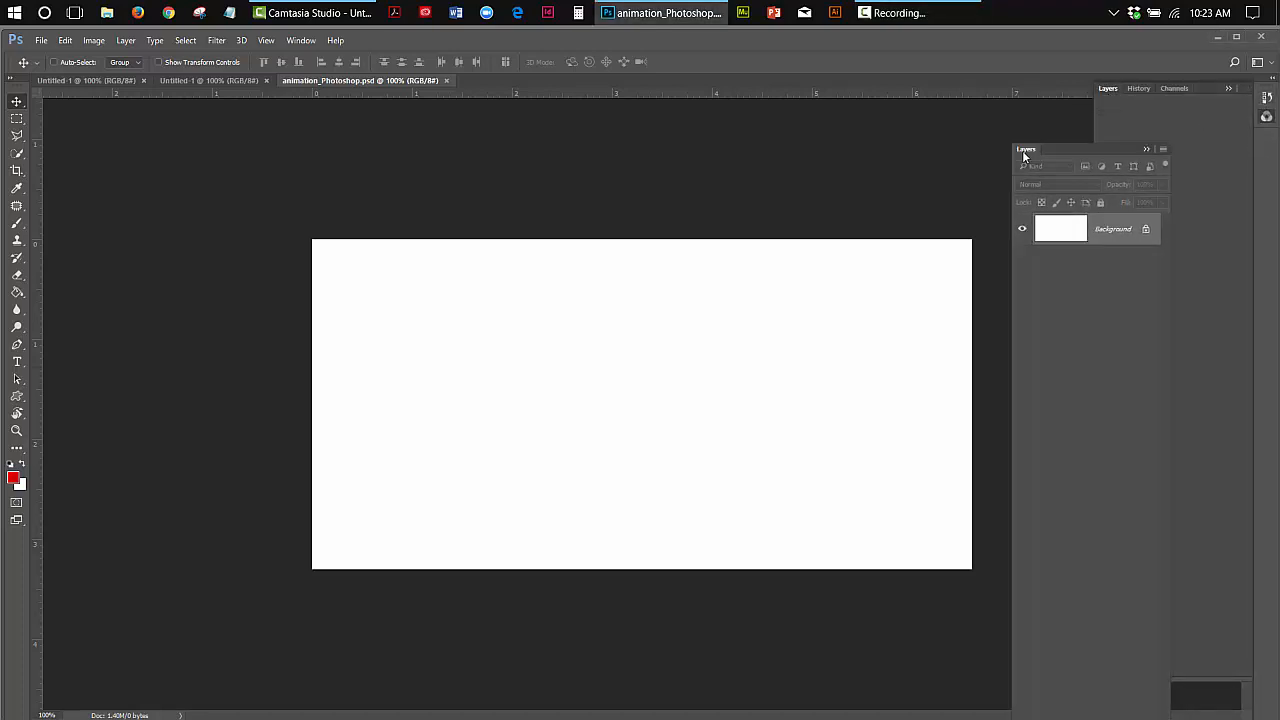
pyautogui.click(1073, 150)
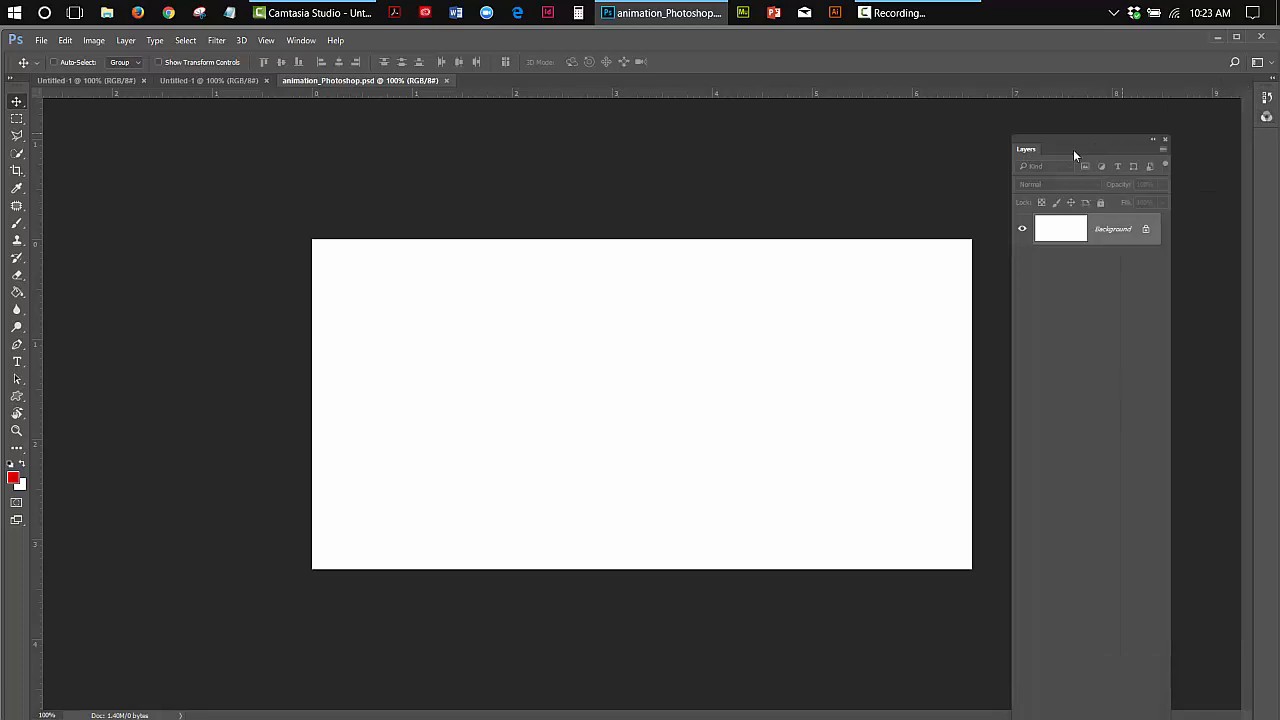
pyautogui.moveTo(1072, 147); pyautogui.dragTo(1120, 114)
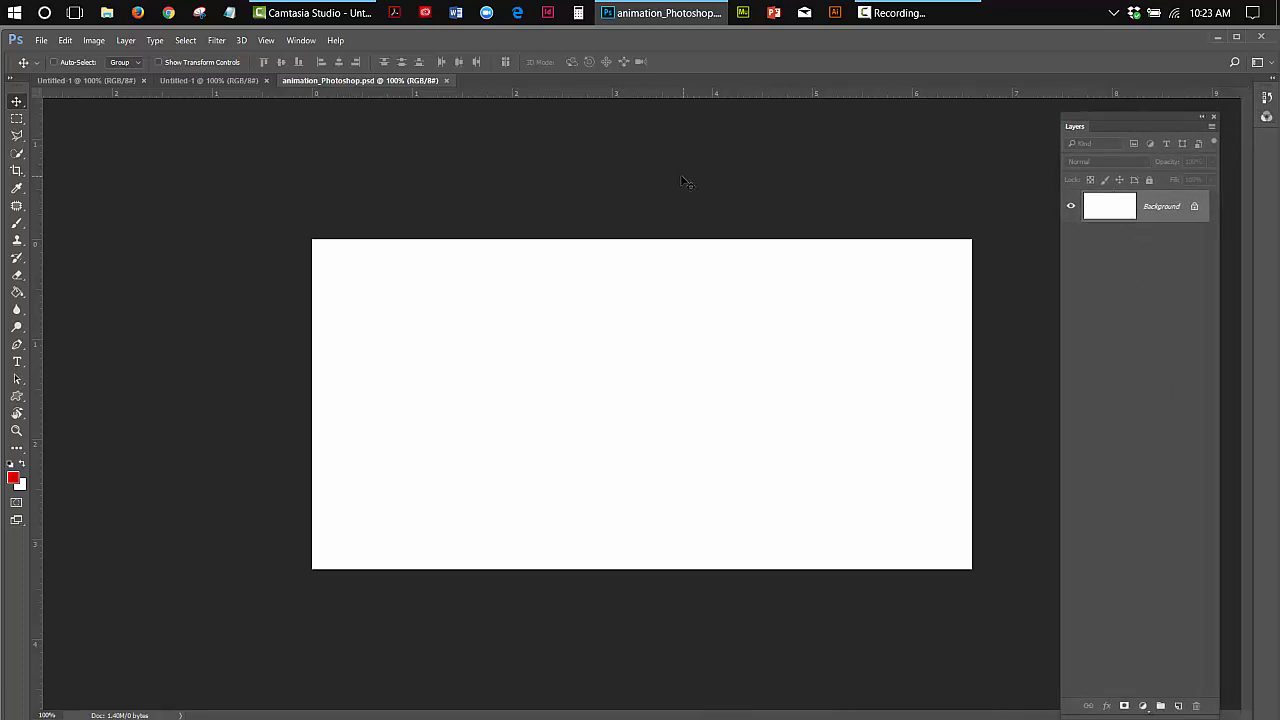
# - Switch the workspace from Essentials to Motion
pyautogui.click(1260, 62)
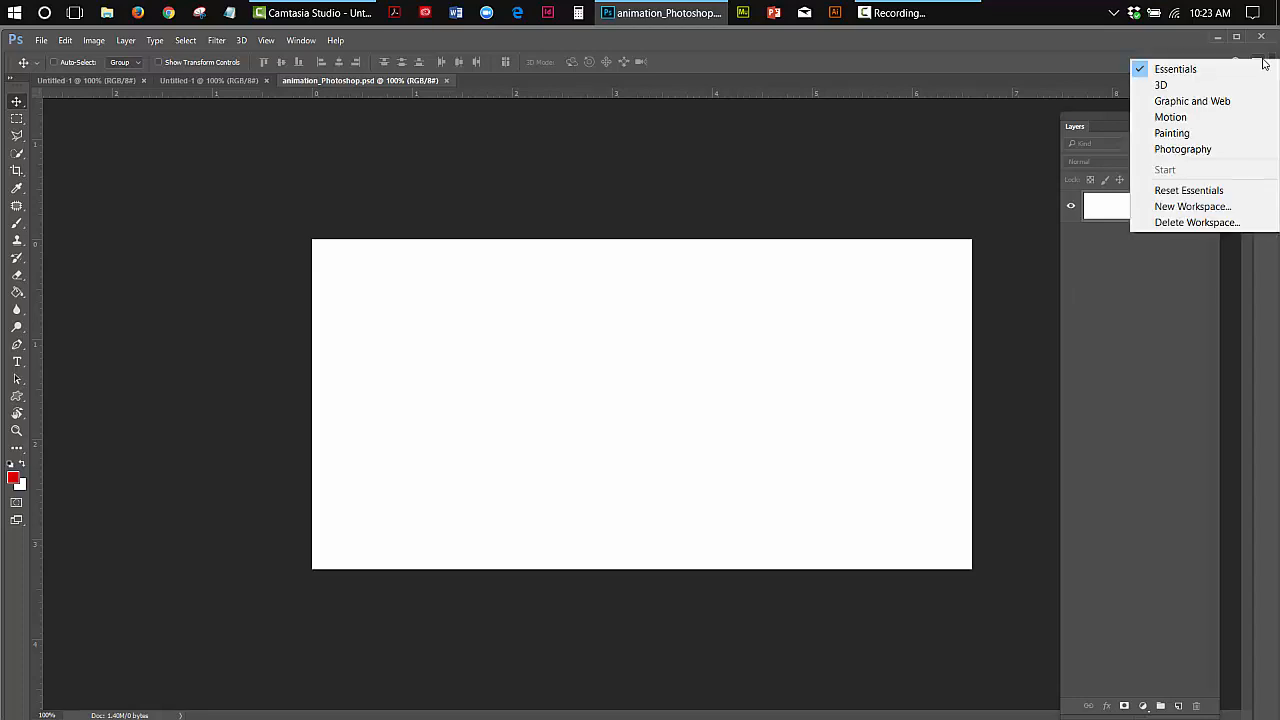
pyautogui.click(1172, 116)
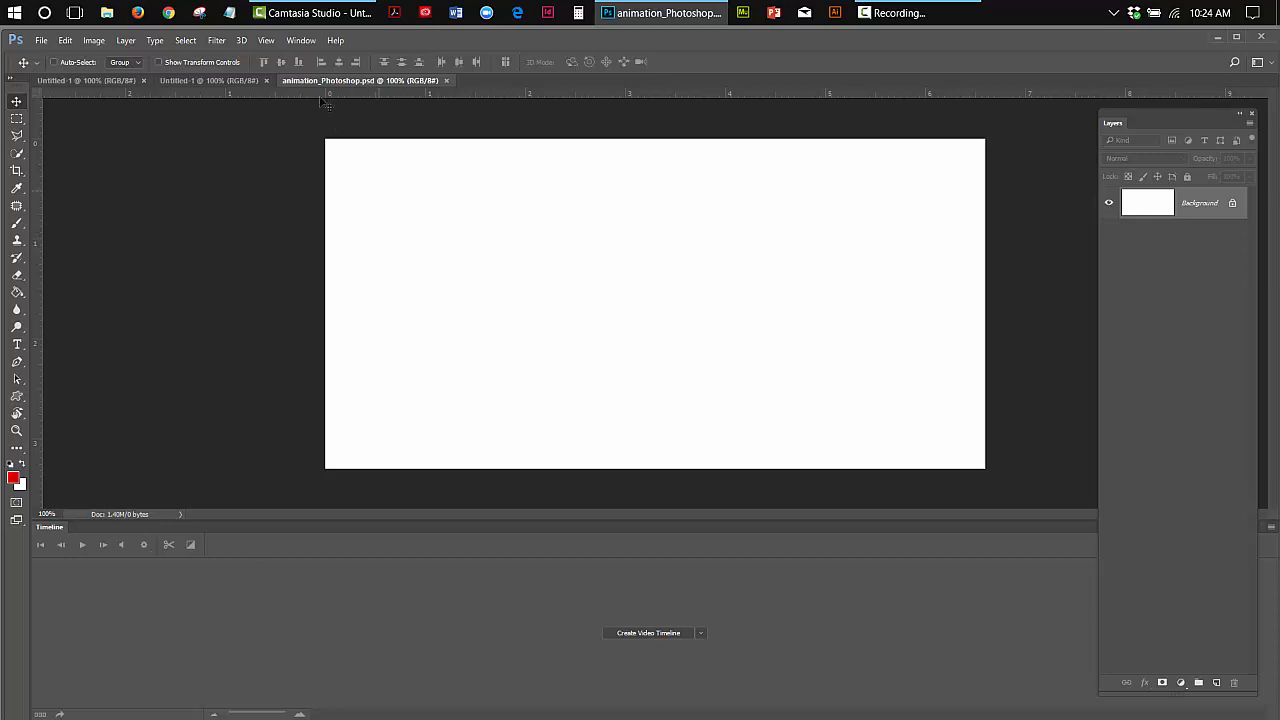
pyautogui.click(300, 41)
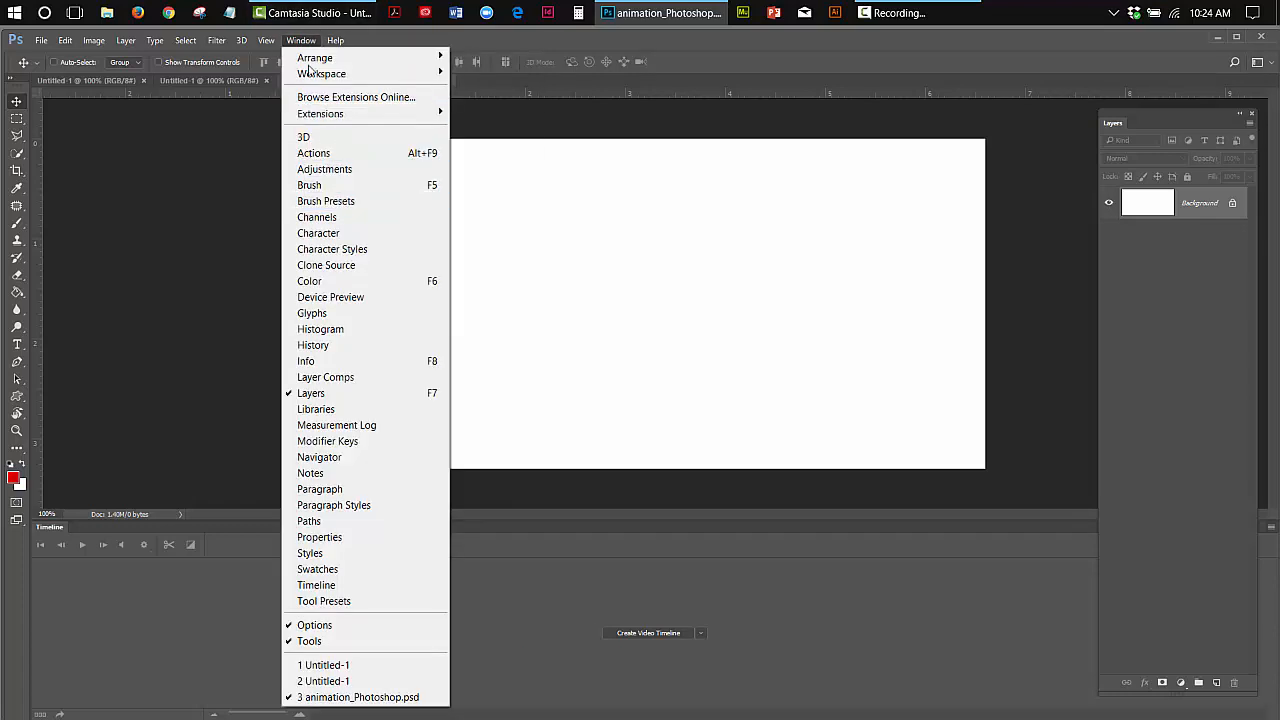
pyautogui.moveTo(311, 60)
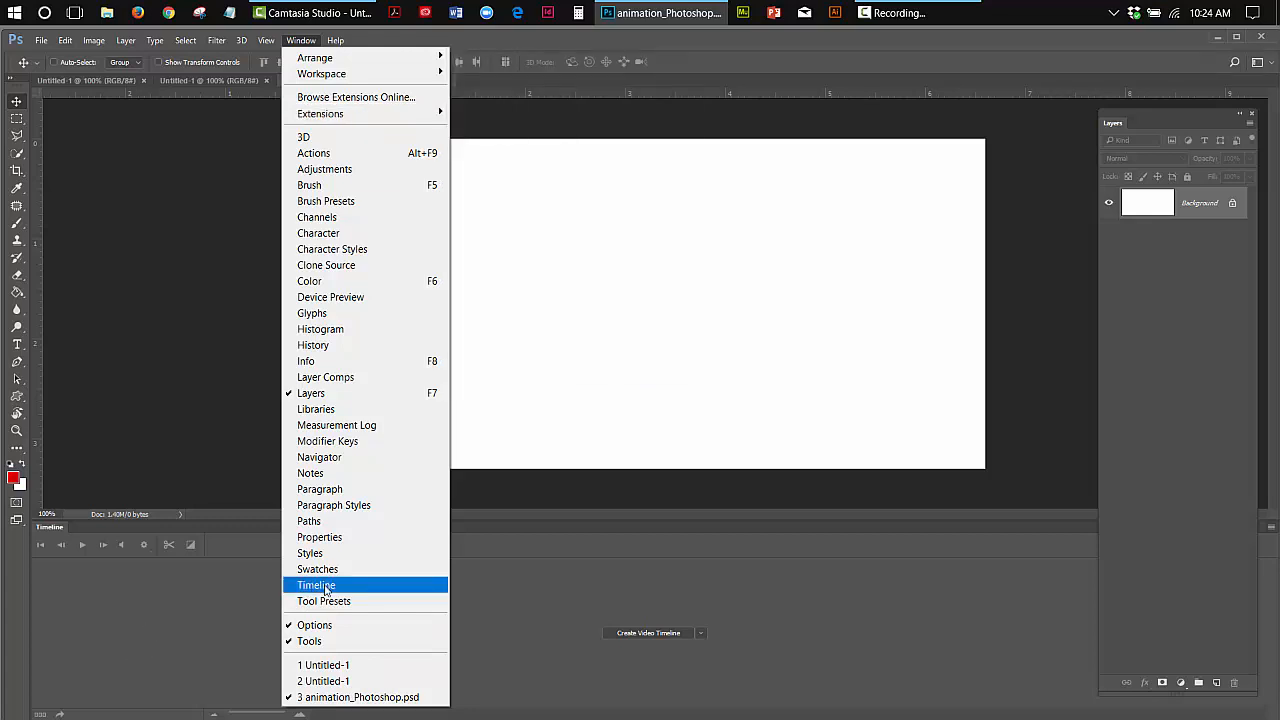
pyautogui.click(677, 596)
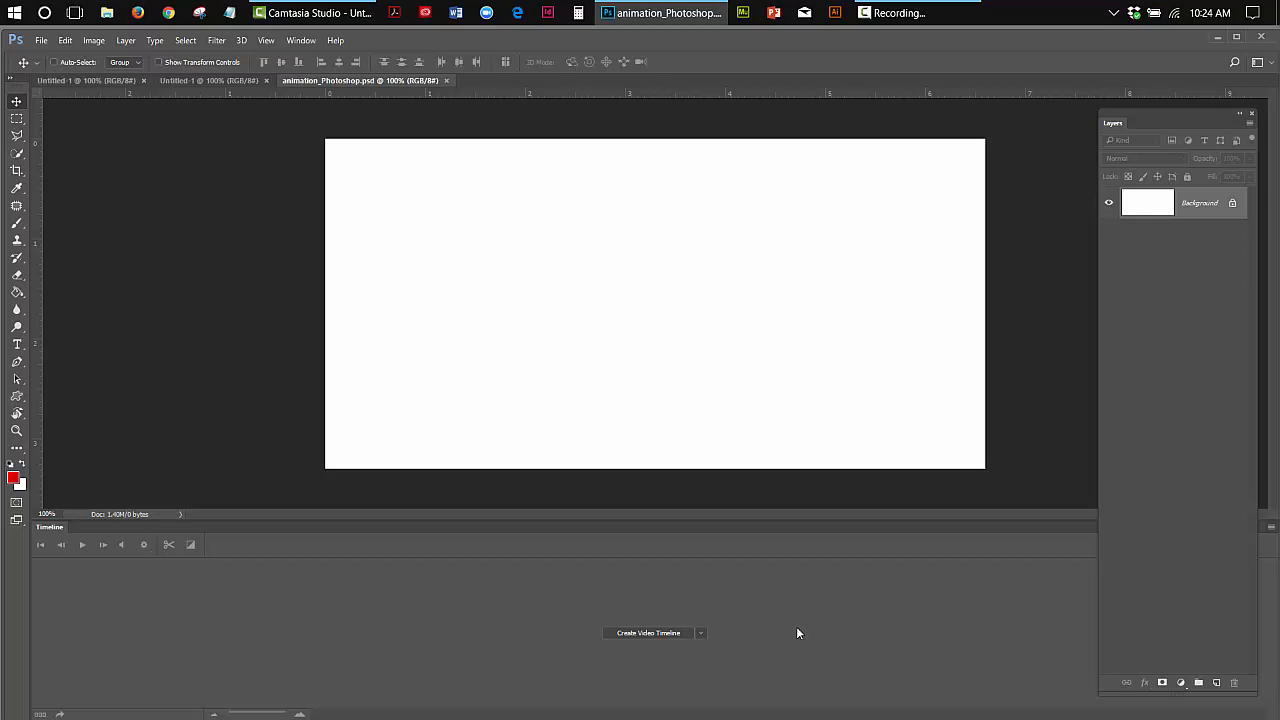
# - Create a video timeline for the document and rename its only layer "background"
pyautogui.click(659, 634)
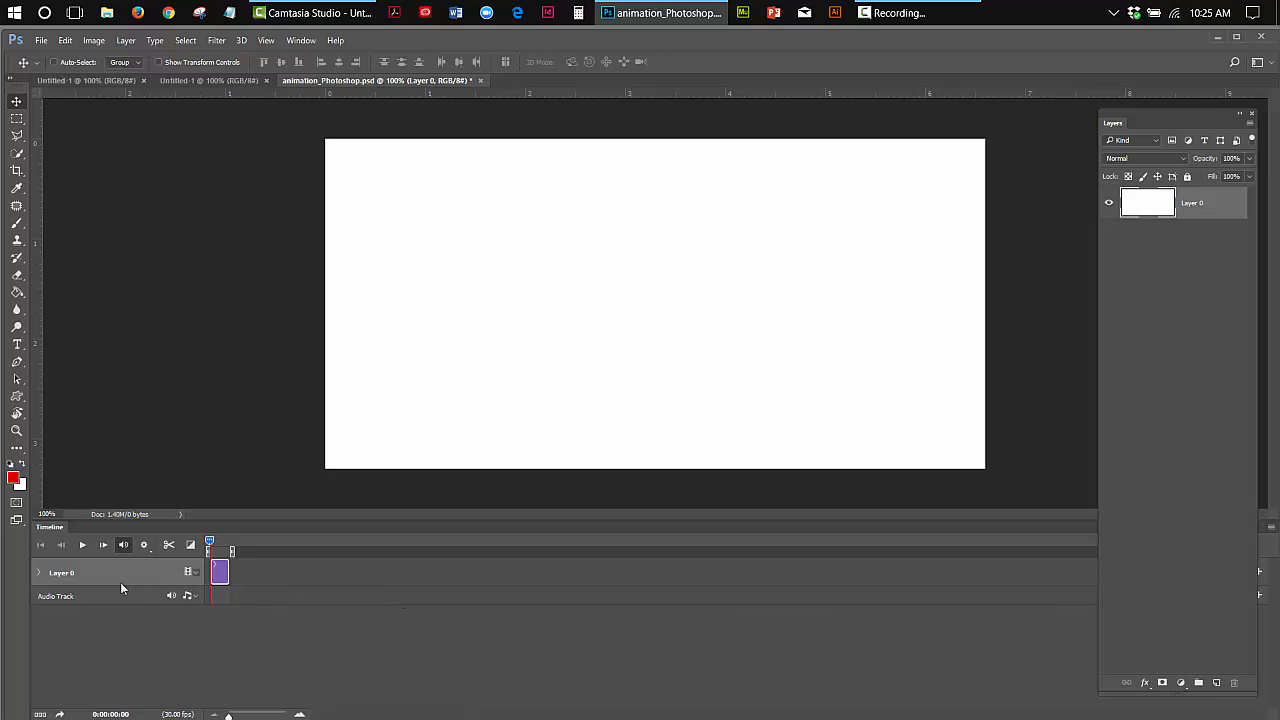
pyautogui.doubleClick(1190, 205)
pyautogui.write('Background')
pyautogui.click(263, 623)
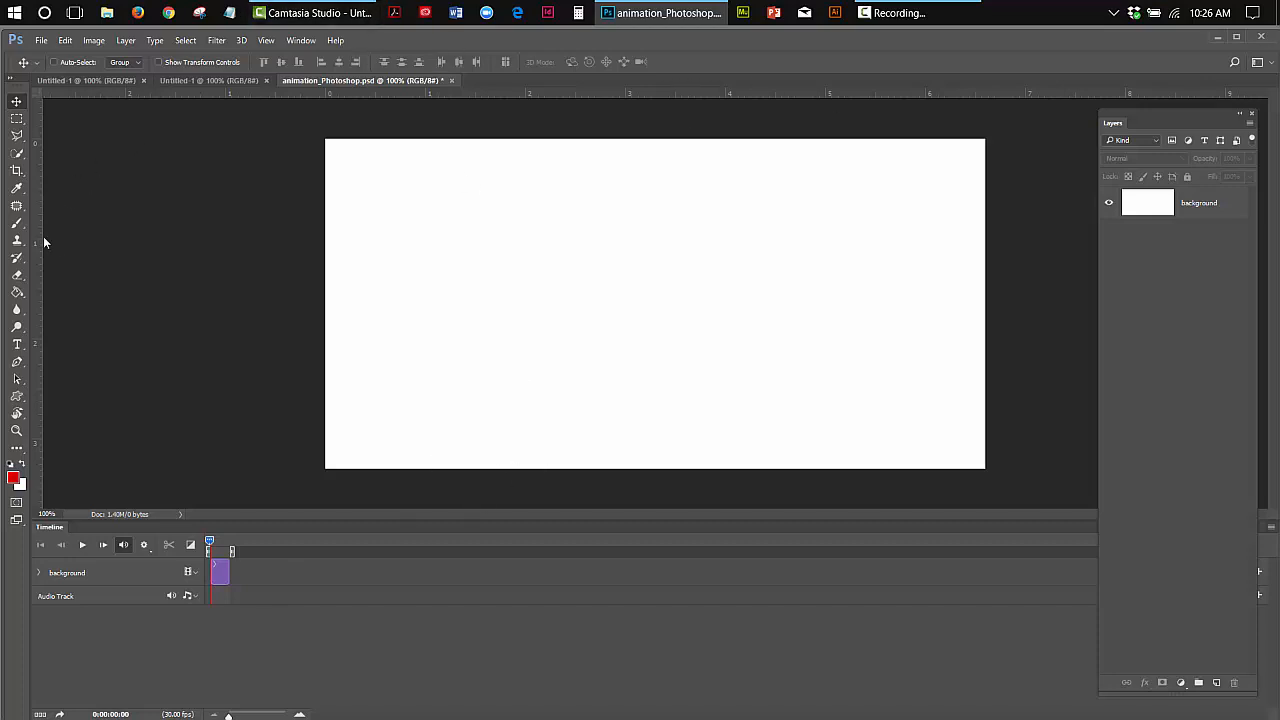
# - Add the text "Animation" on its own layer and place it fully inside the canvas near the upper-left corner
pyautogui.click(18, 344)
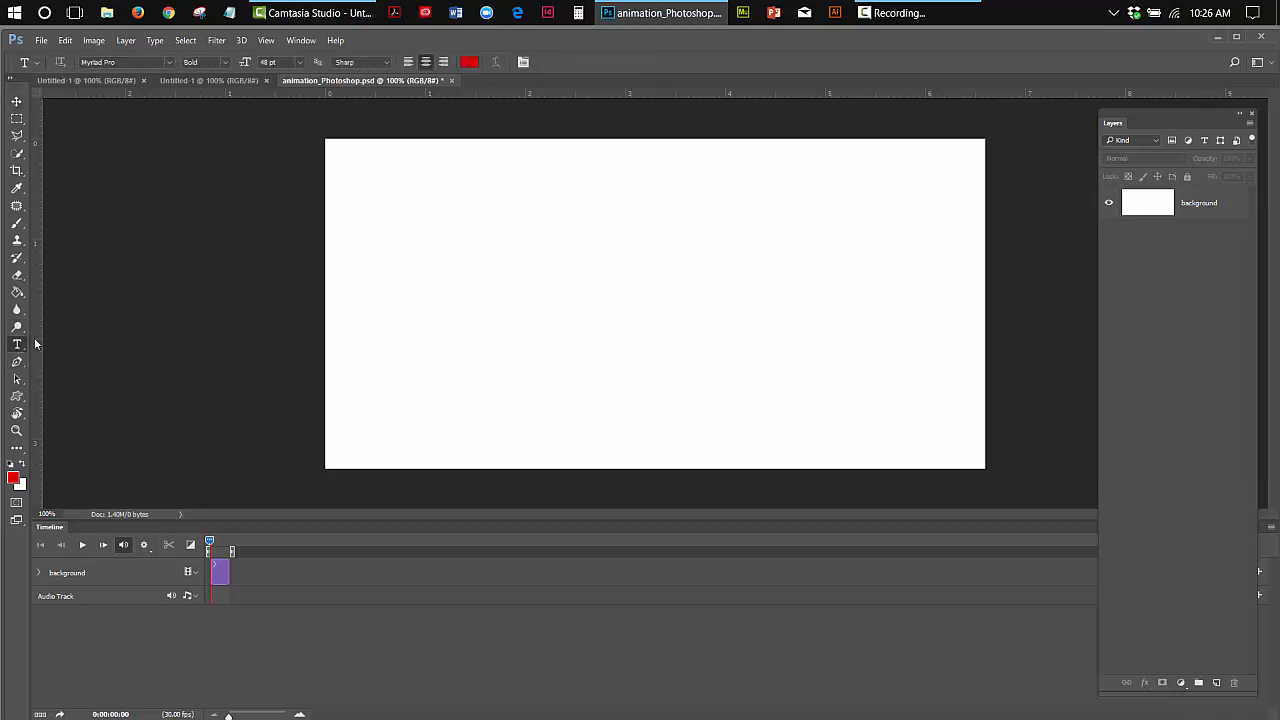
pyautogui.click(417, 192)
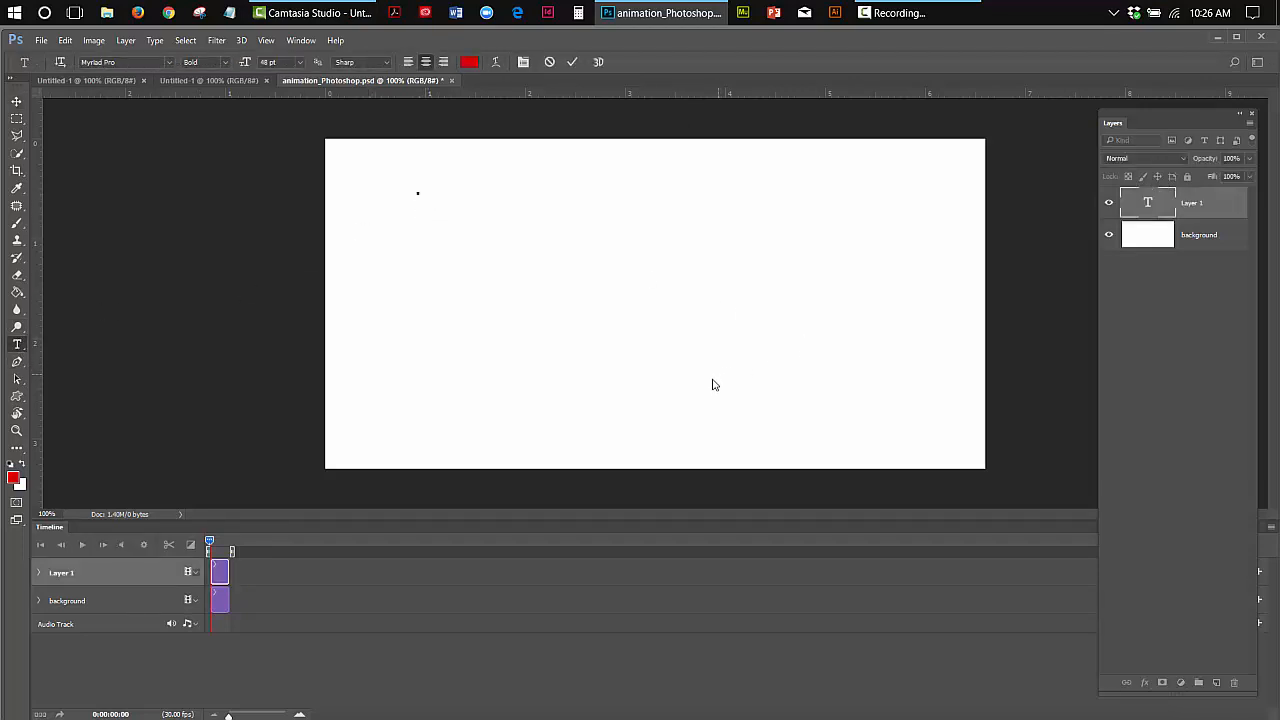
pyautogui.write('Anim')
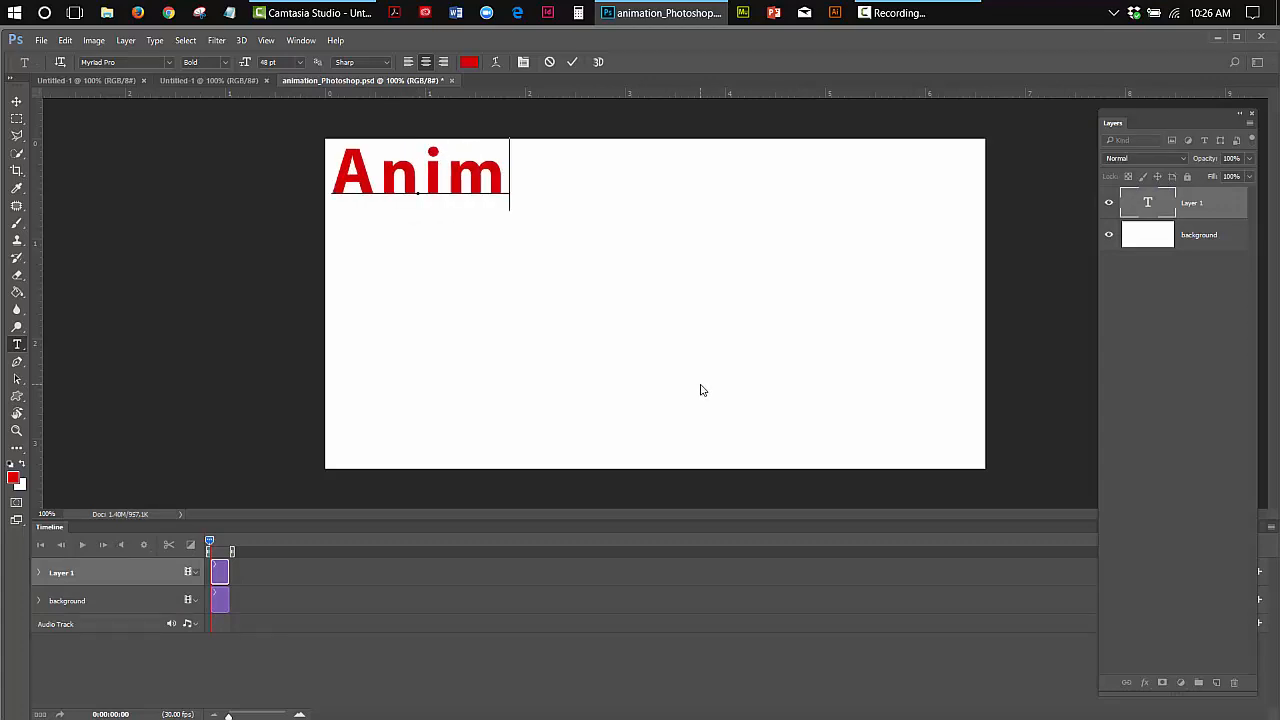
pyautogui.write('ation')
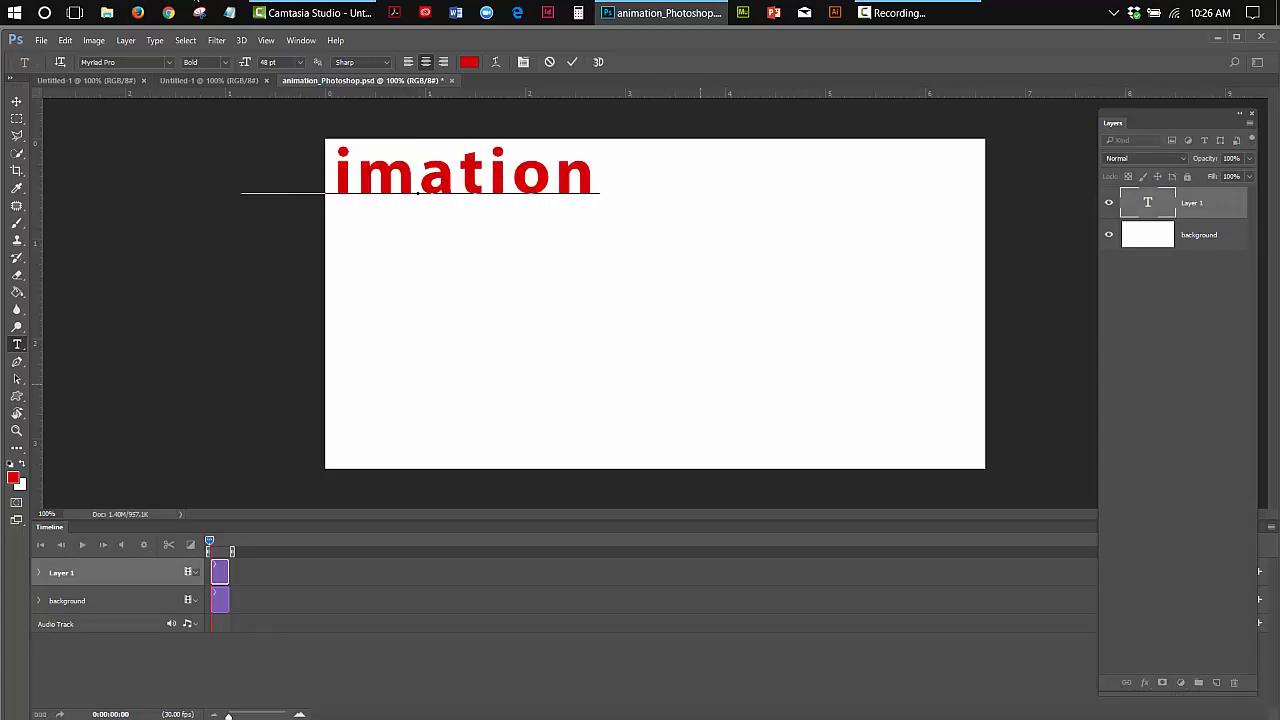
pyautogui.click(16, 101)
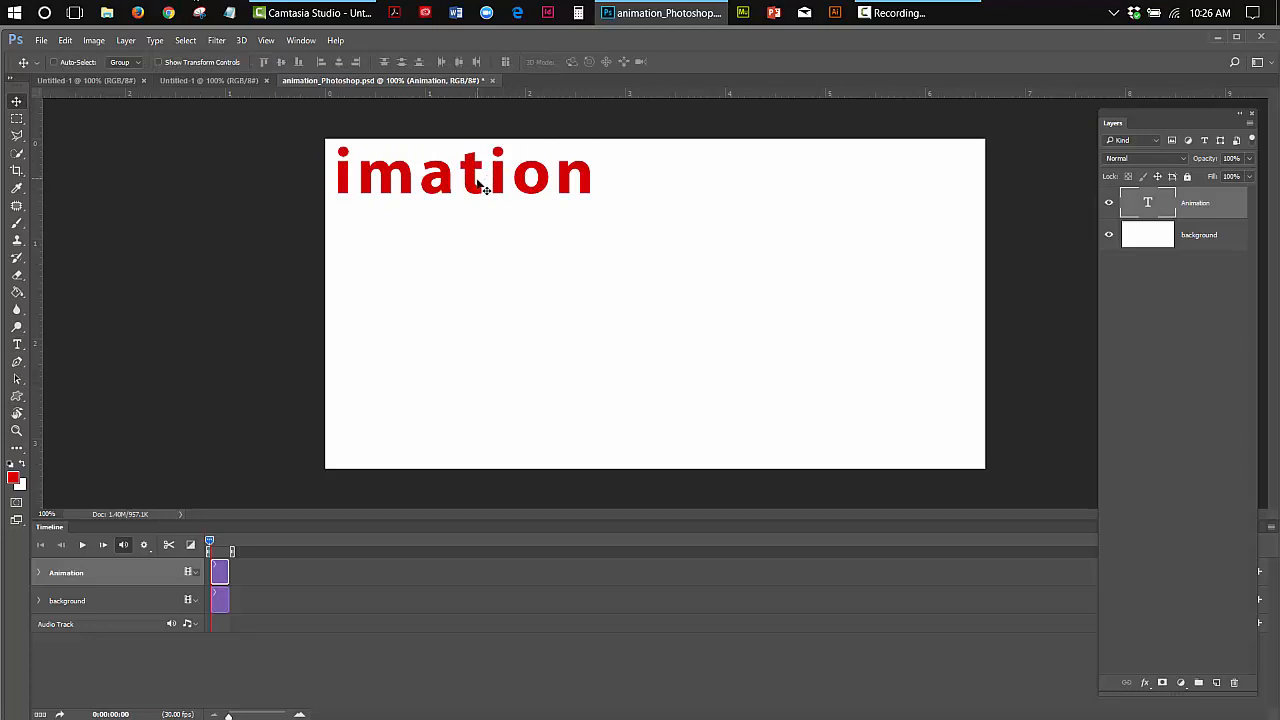
pyautogui.moveTo(482, 188); pyautogui.dragTo(580, 193)
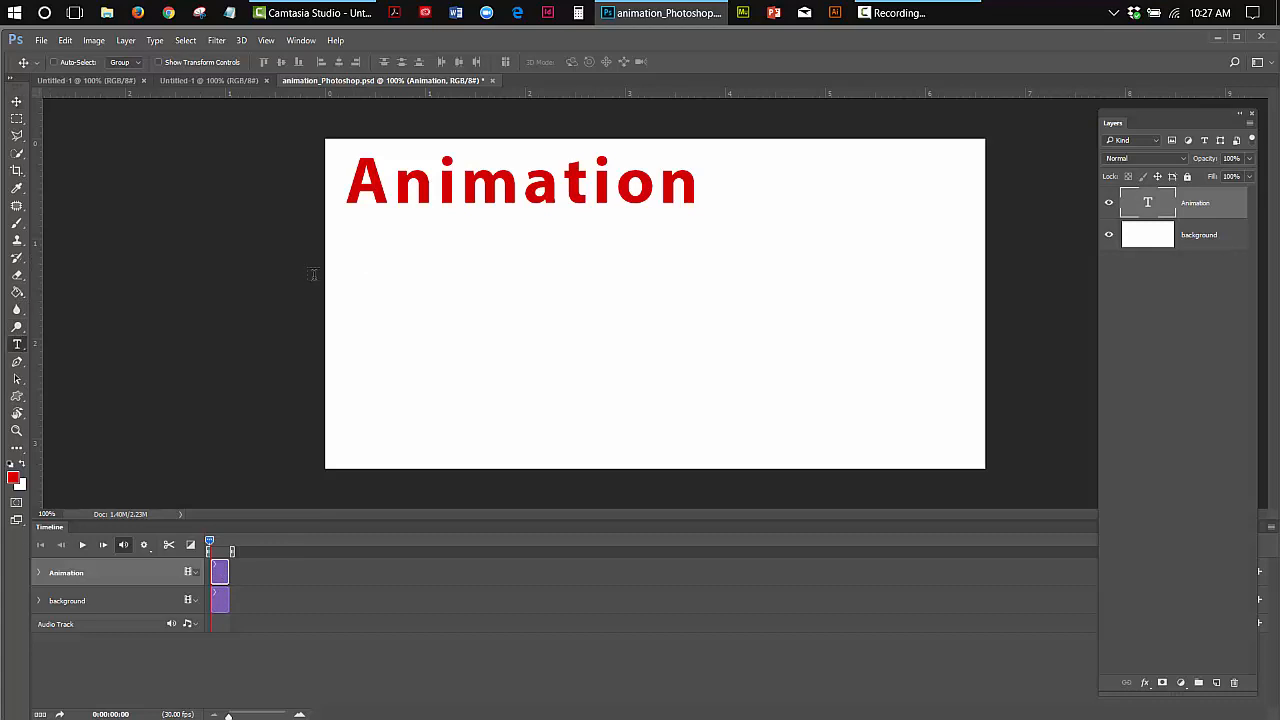
# - Add the text "In Adobe" on a separate layer and place it below "Animation", indented to the right
pyautogui.click(16, 344)
pyautogui.click(397, 236)
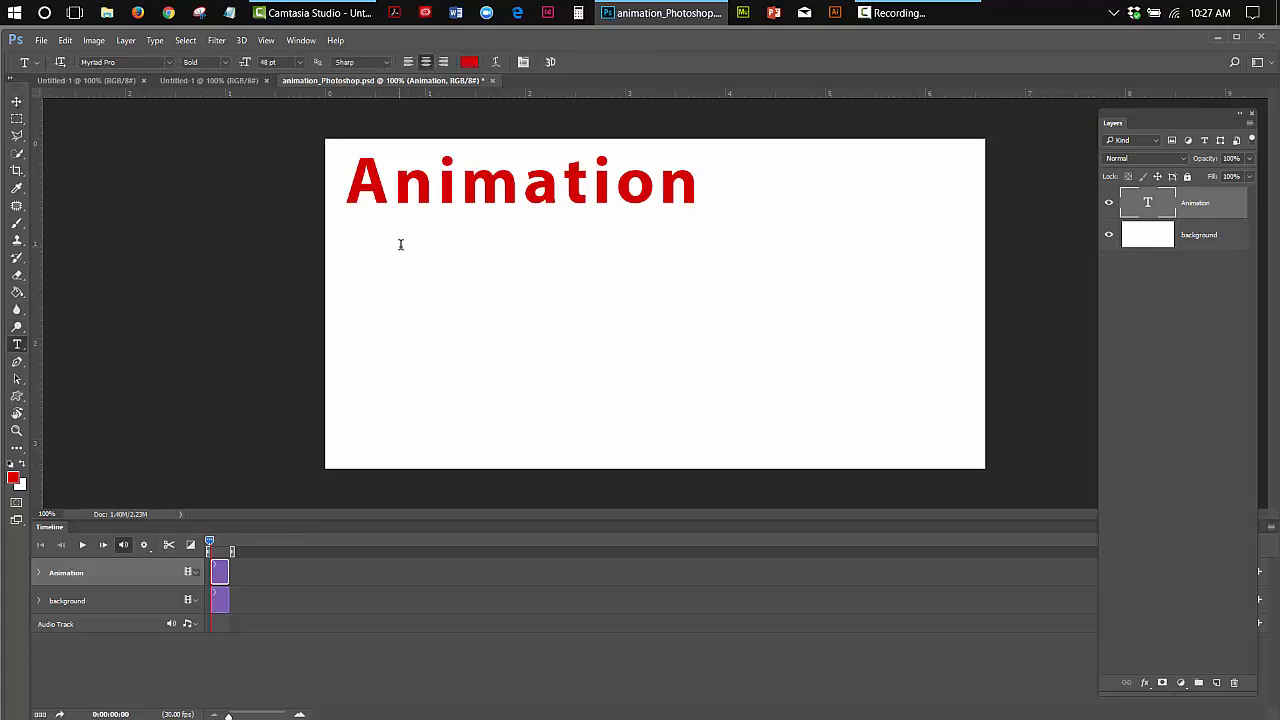
pyautogui.write('I')
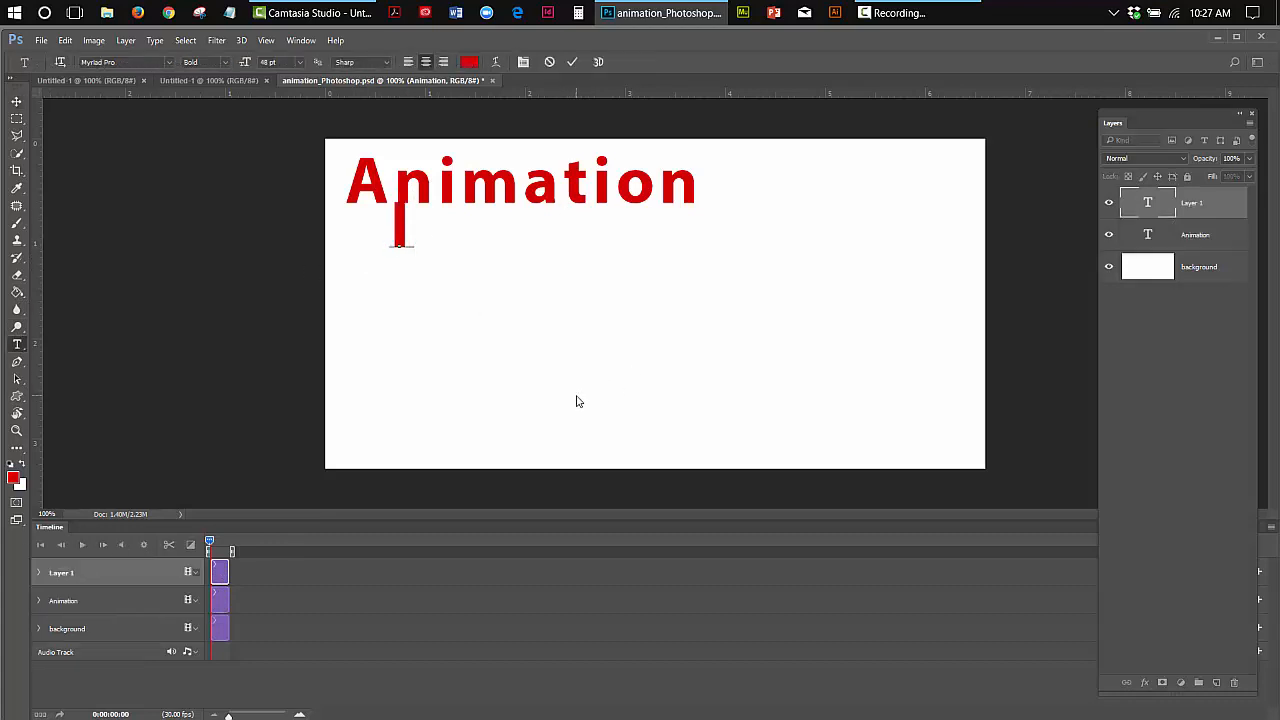
pyautogui.write('n')
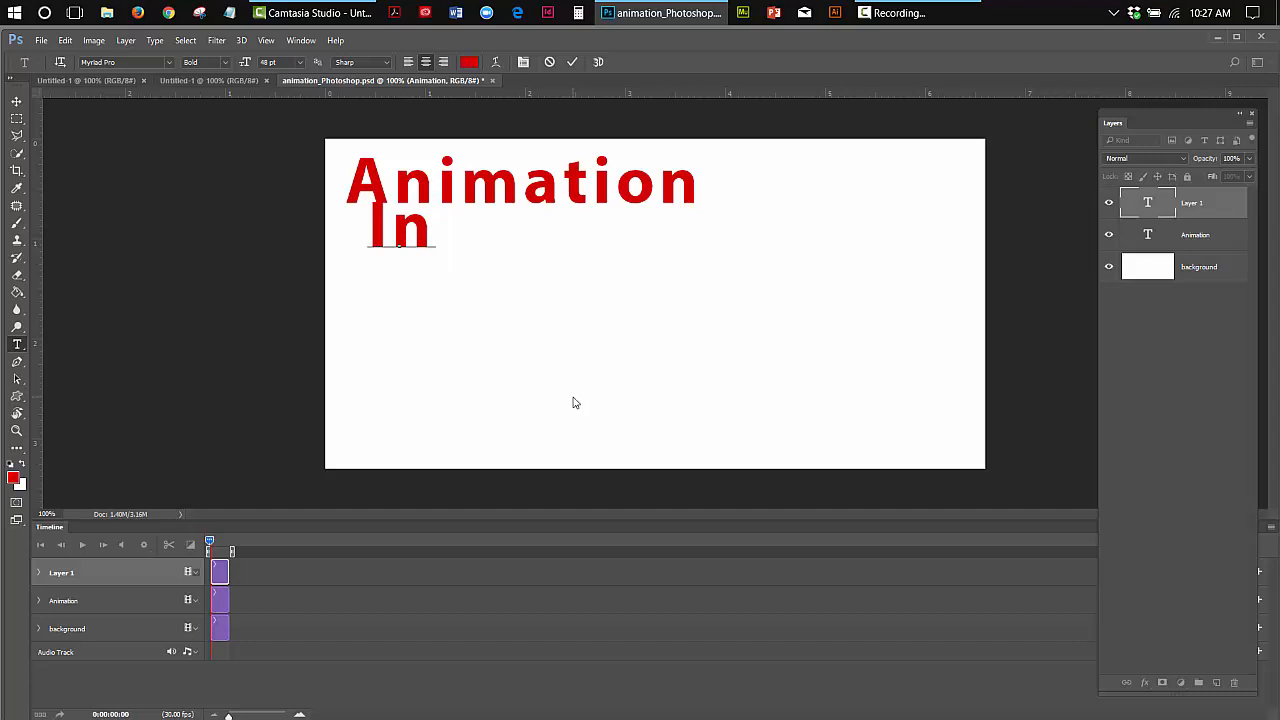
pyautogui.write(' A')
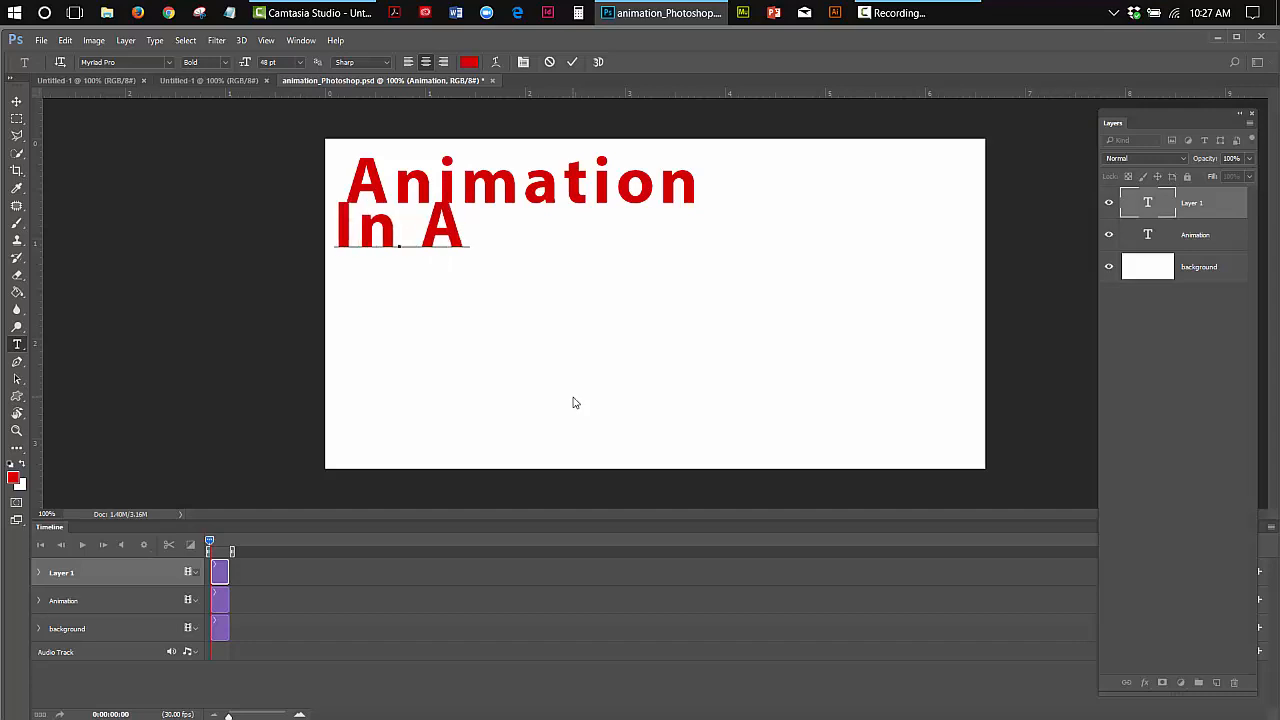
pyautogui.write('dog')
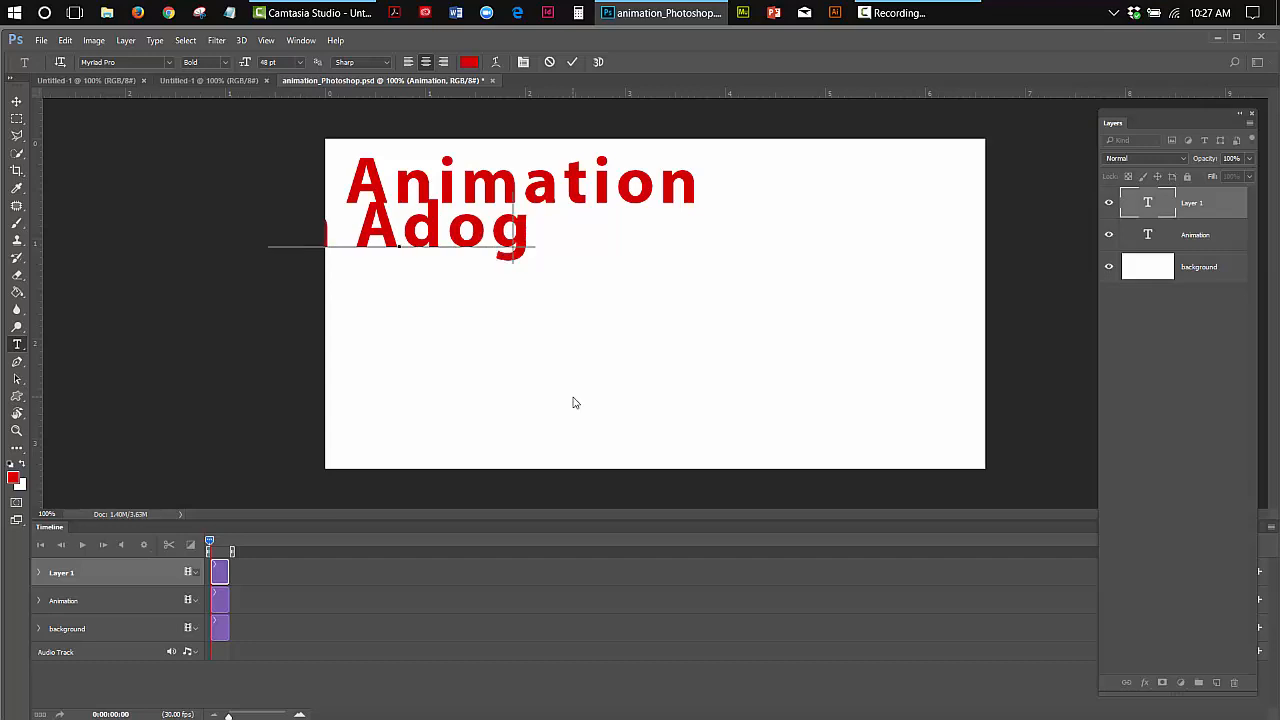
pyautogui.press('BackSpace')
pyautogui.write('be')
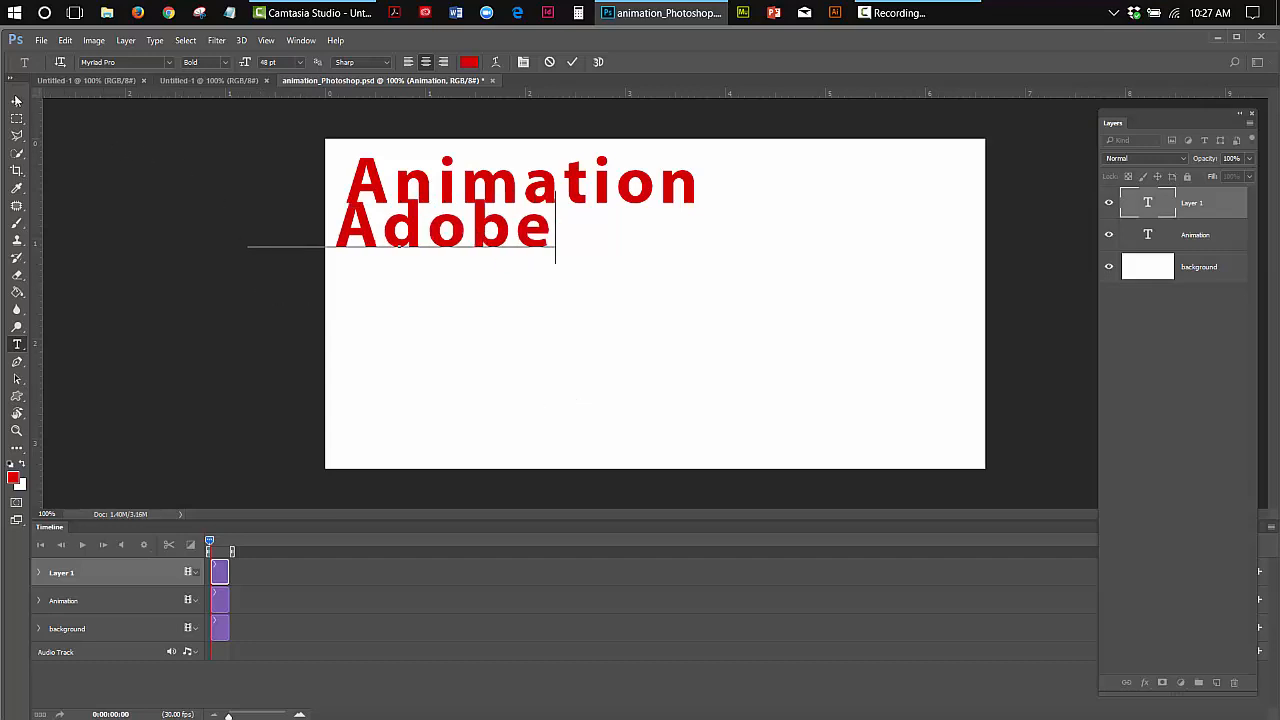
pyautogui.click(16, 101)
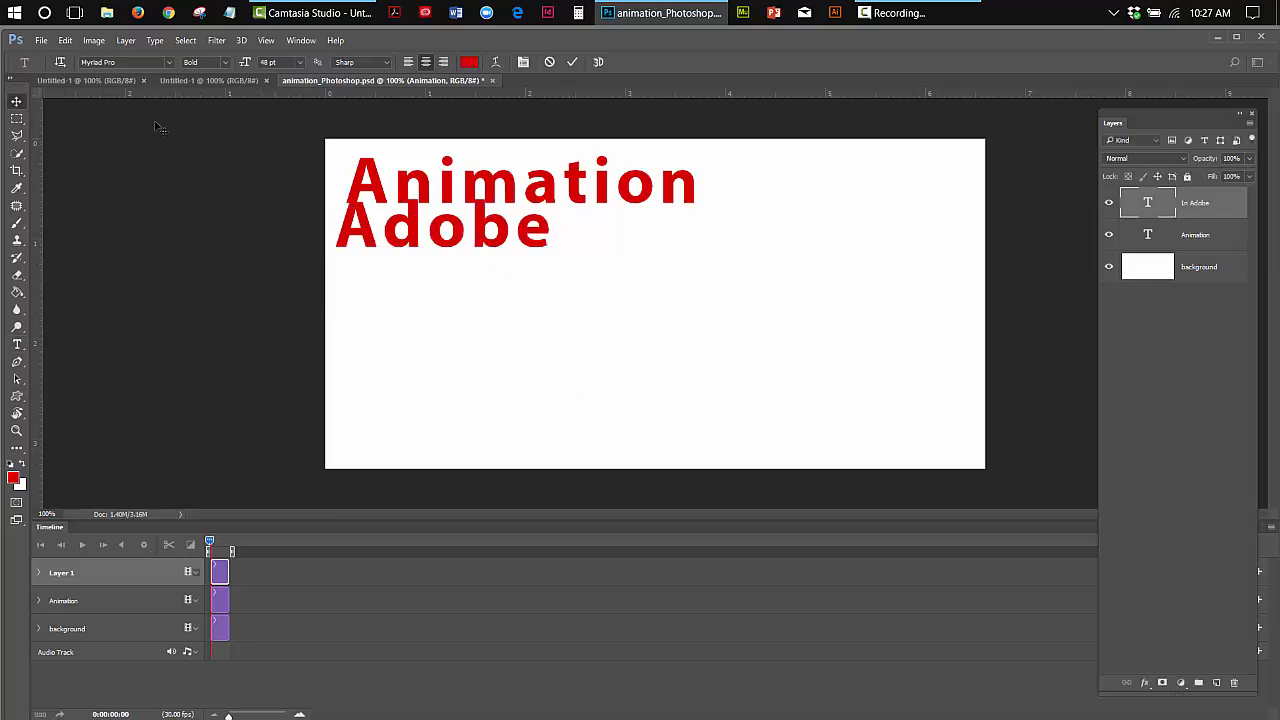
pyautogui.moveTo(417, 251); pyautogui.dragTo(639, 267)
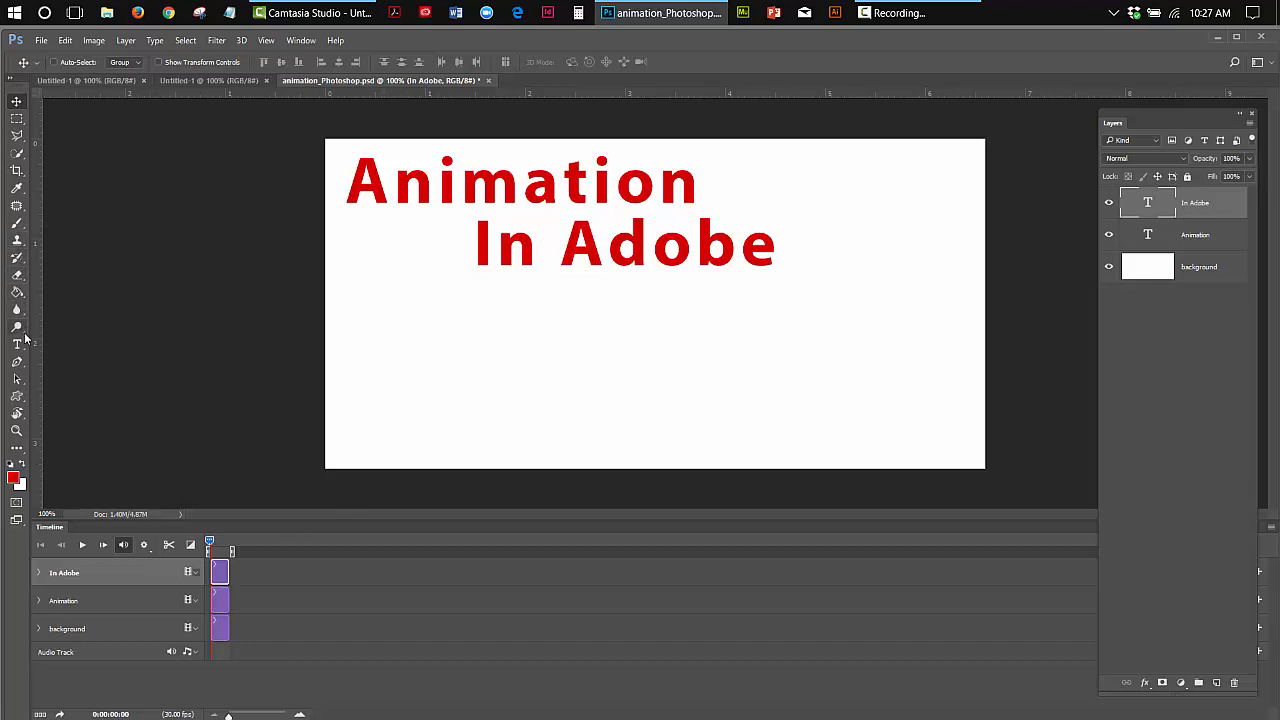
# - Add the text "Photoshop Is" on a separate layer and place it below "In Adobe", toward the canvas's right edge
pyautogui.click(16, 343)
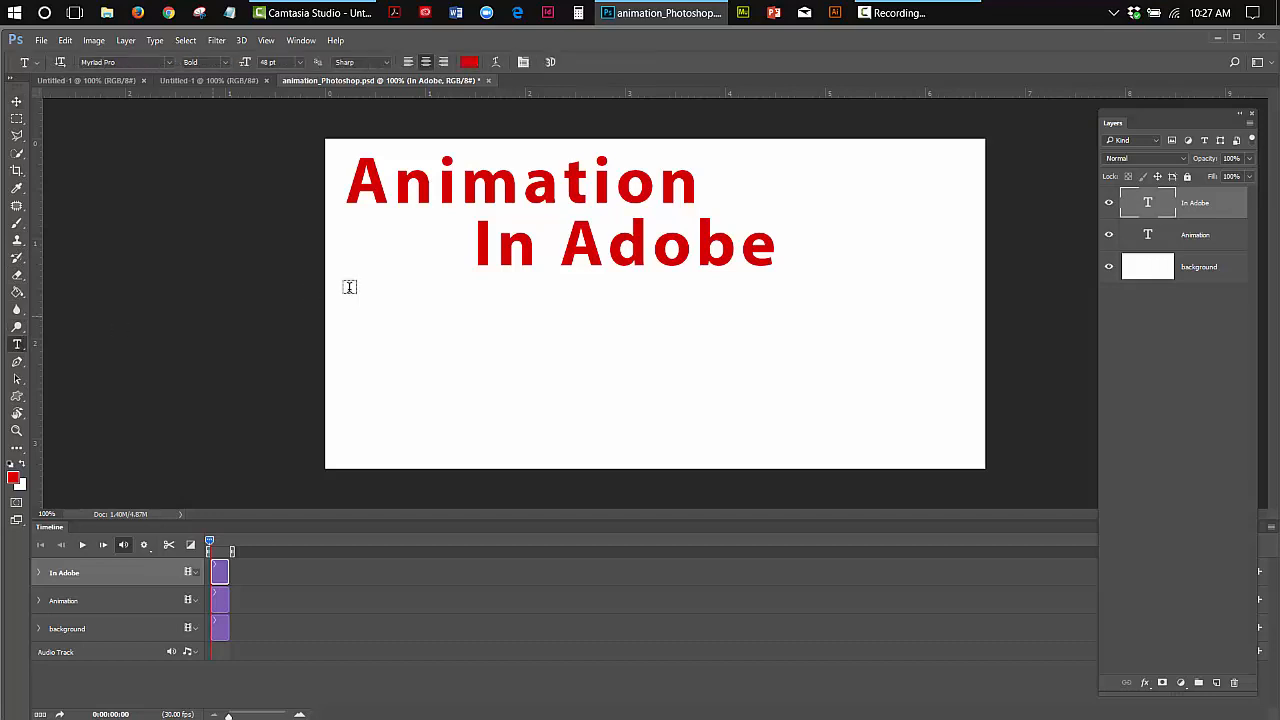
pyautogui.click(459, 325)
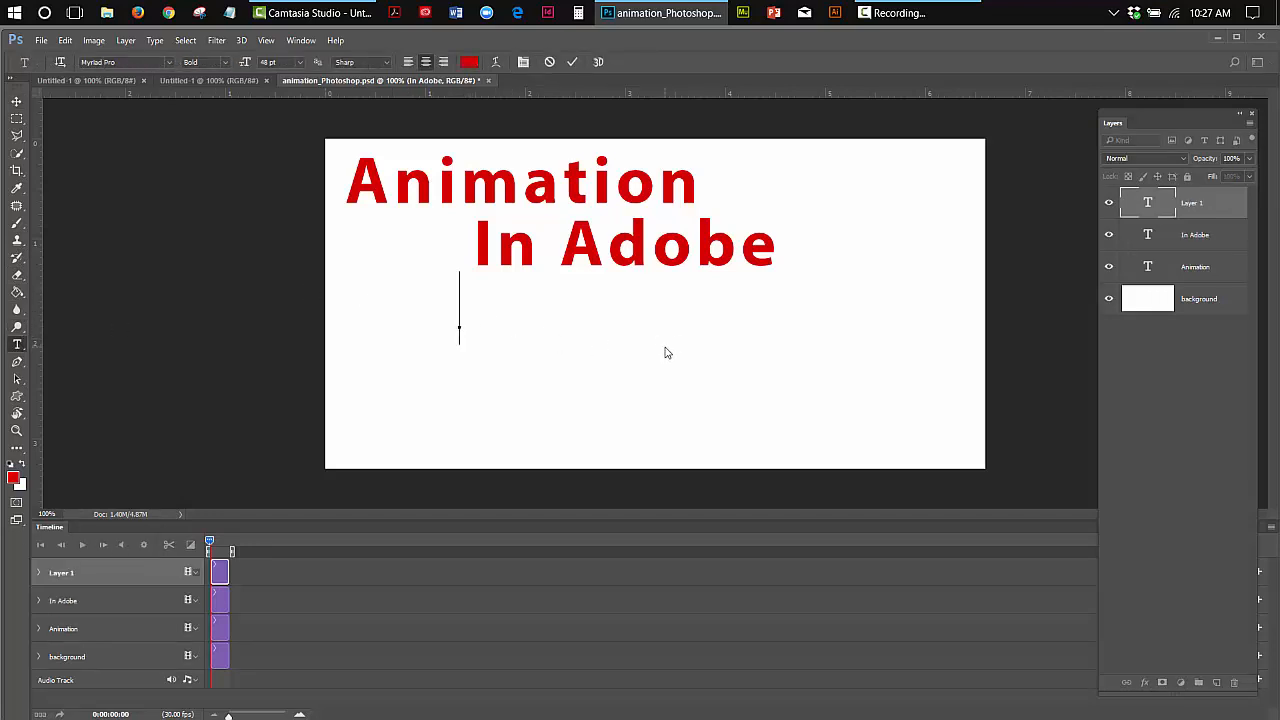
pyautogui.write('Photos')
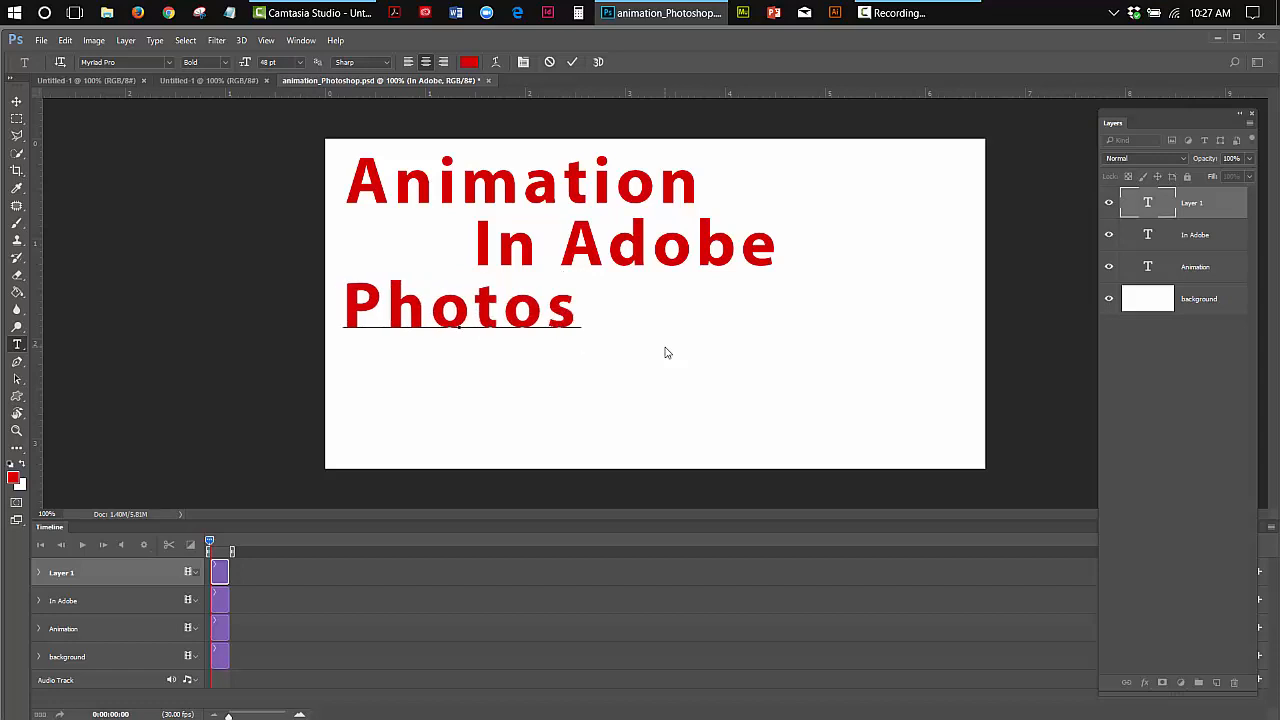
pyautogui.write('hop')
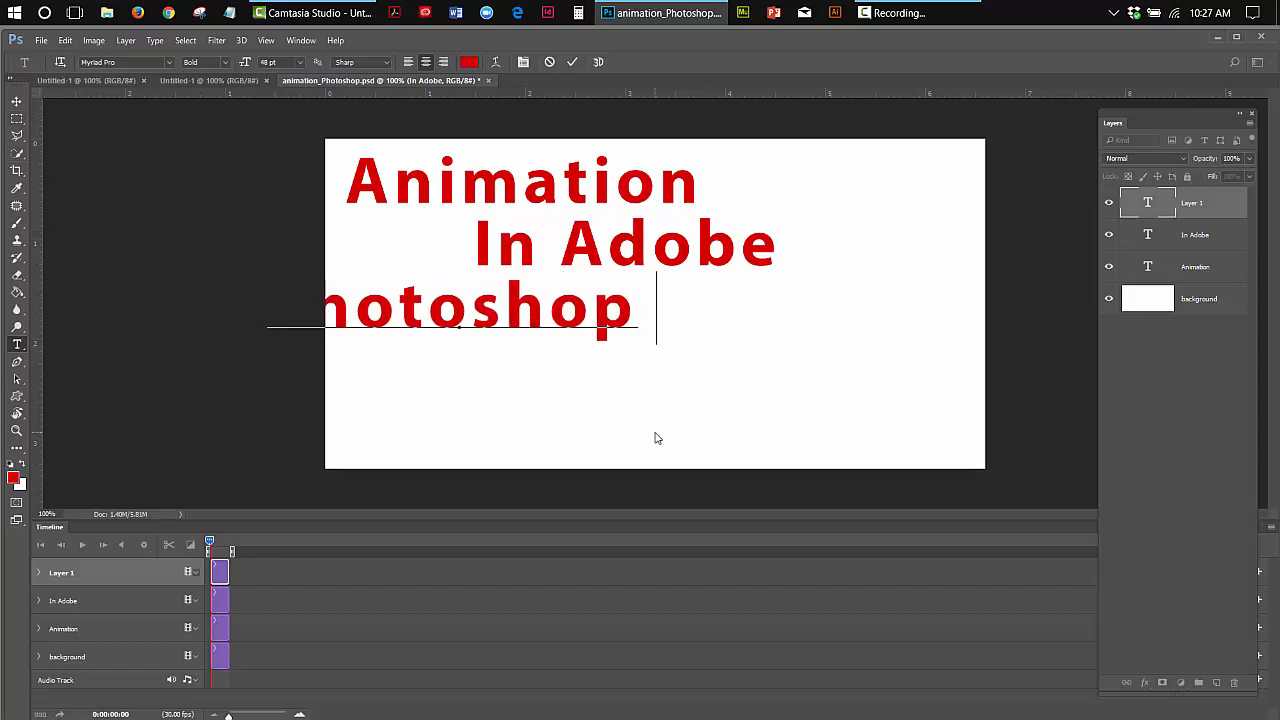
pyautogui.write(' I')
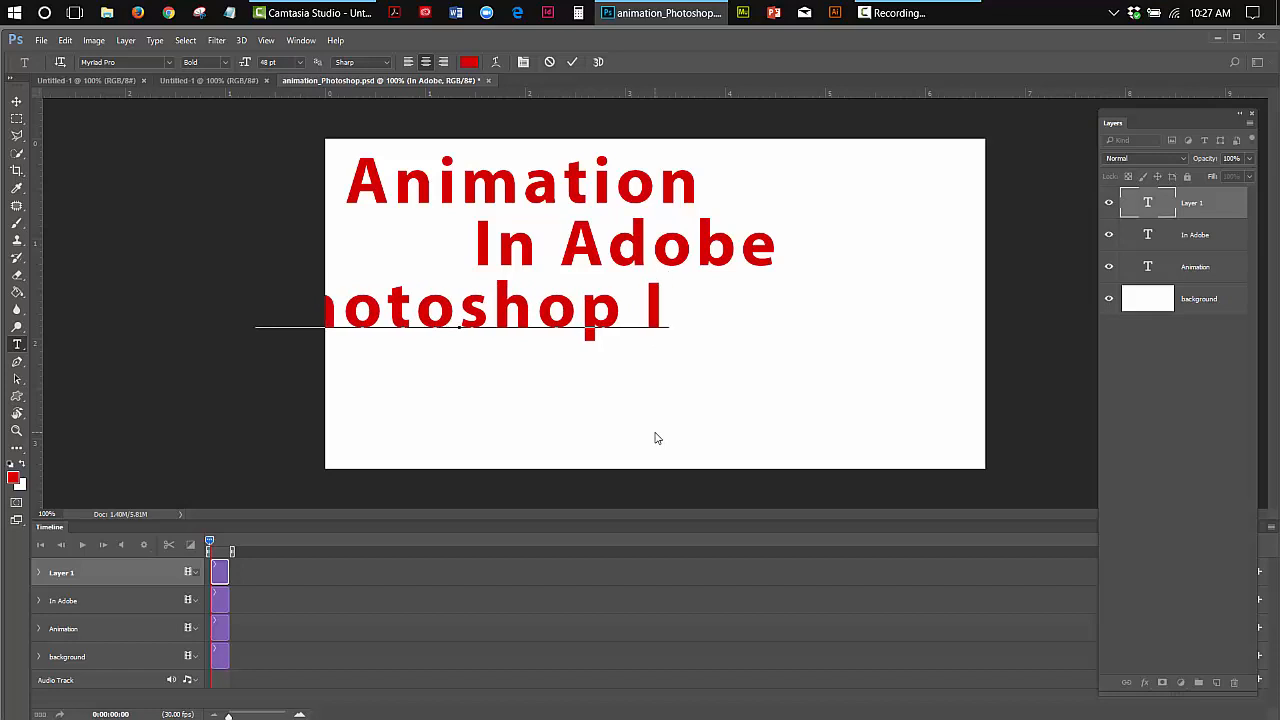
pyautogui.write('s')
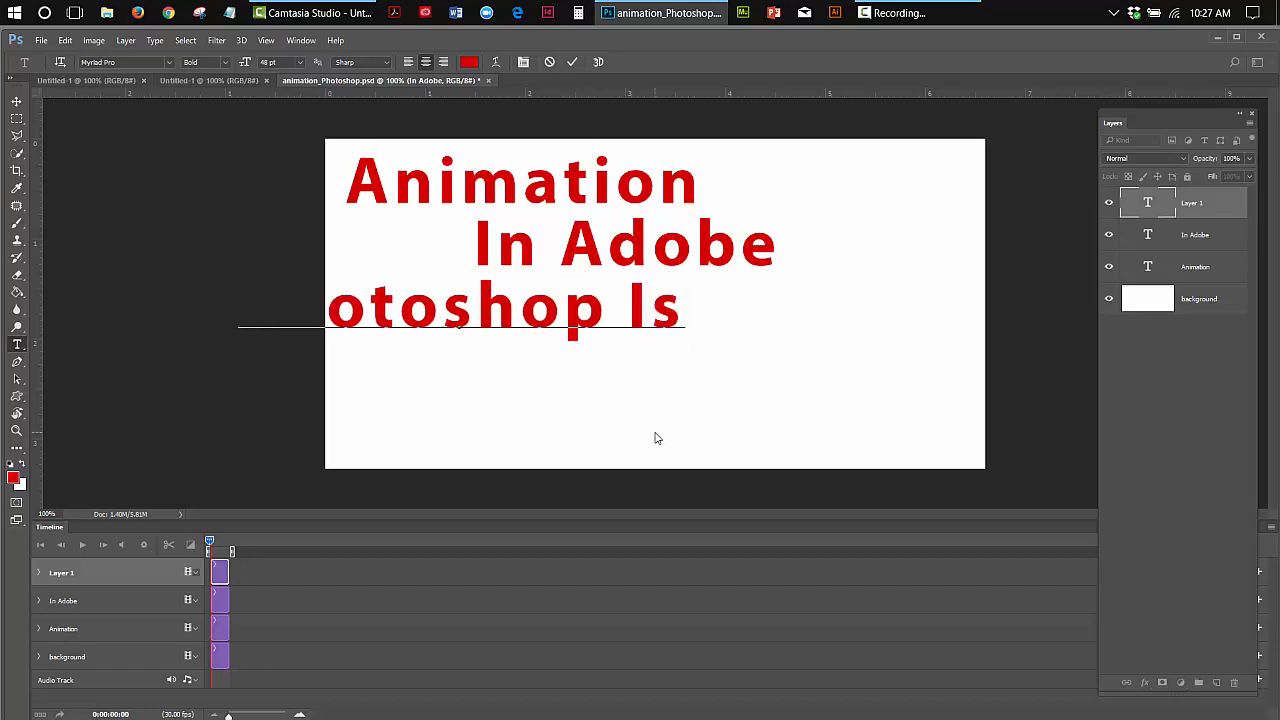
pyautogui.click(16, 101)
pyautogui.moveTo(504, 313); pyautogui.dragTo(779, 313)
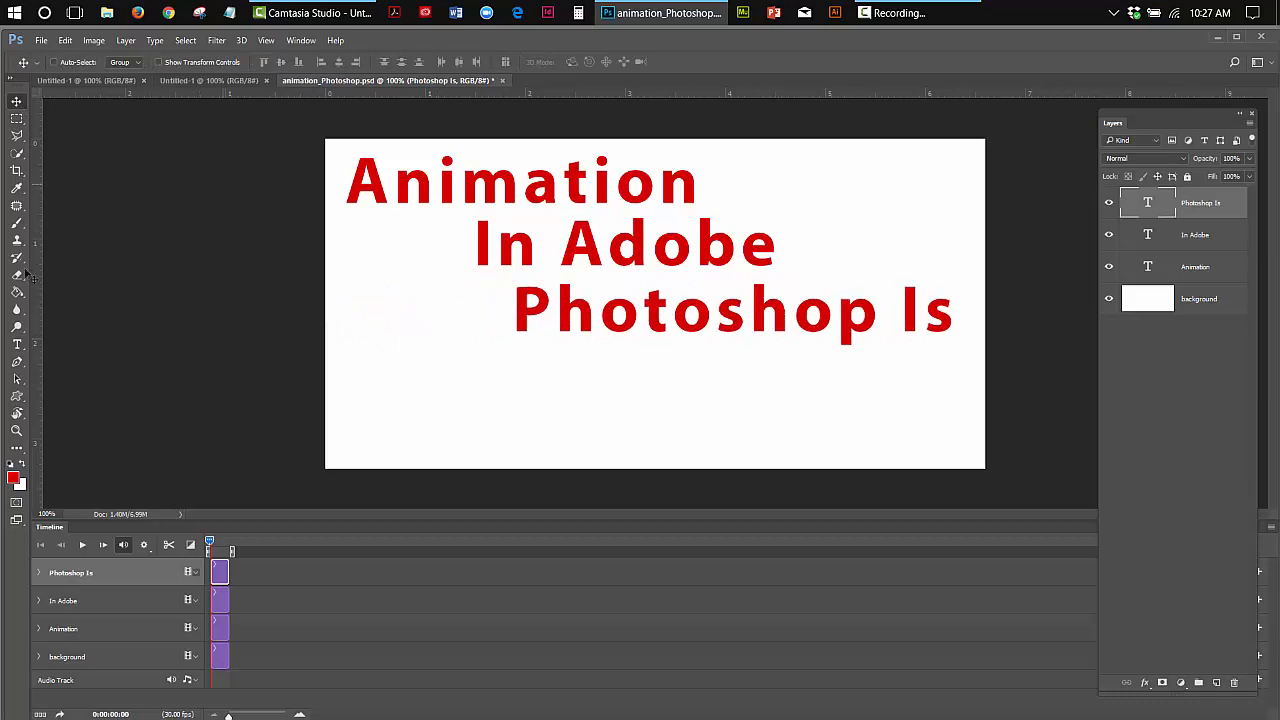
# - Add the text "Easy and Fun" on a separate layer and place it fully inside the canvas below "Photoshop Is"
pyautogui.click(16, 343)
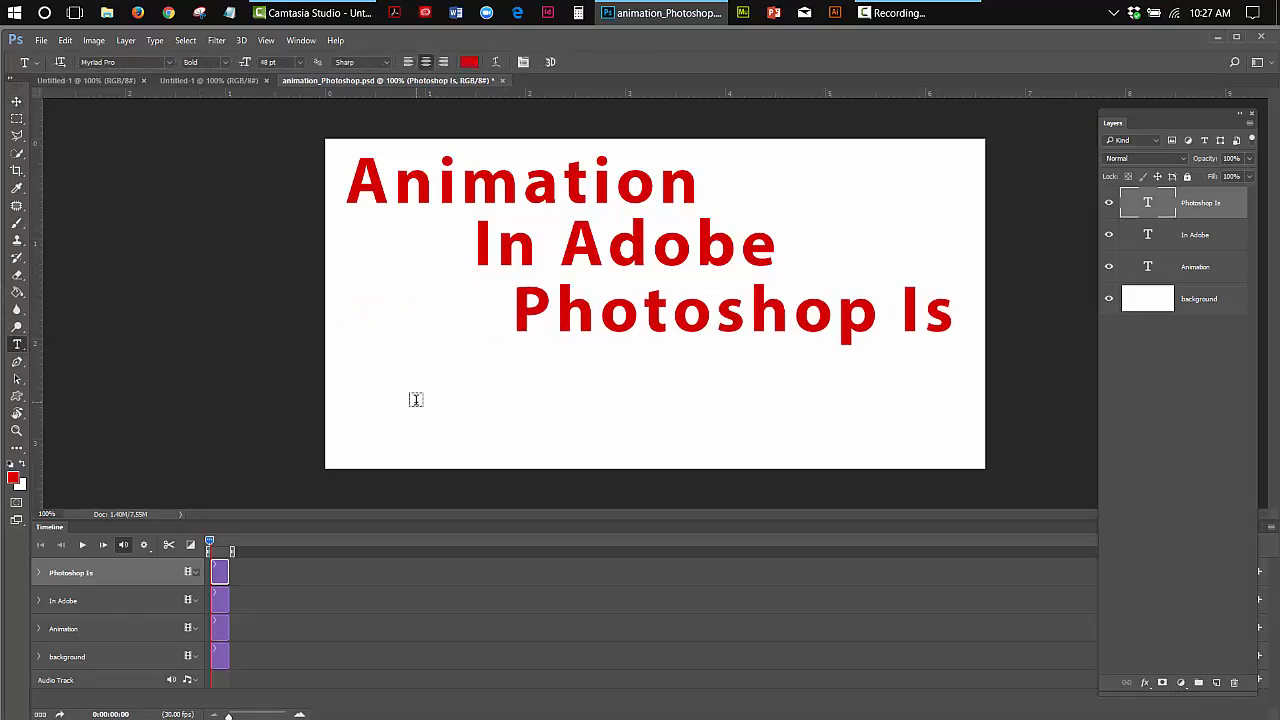
pyautogui.click(416, 399)
pyautogui.write('Ea')
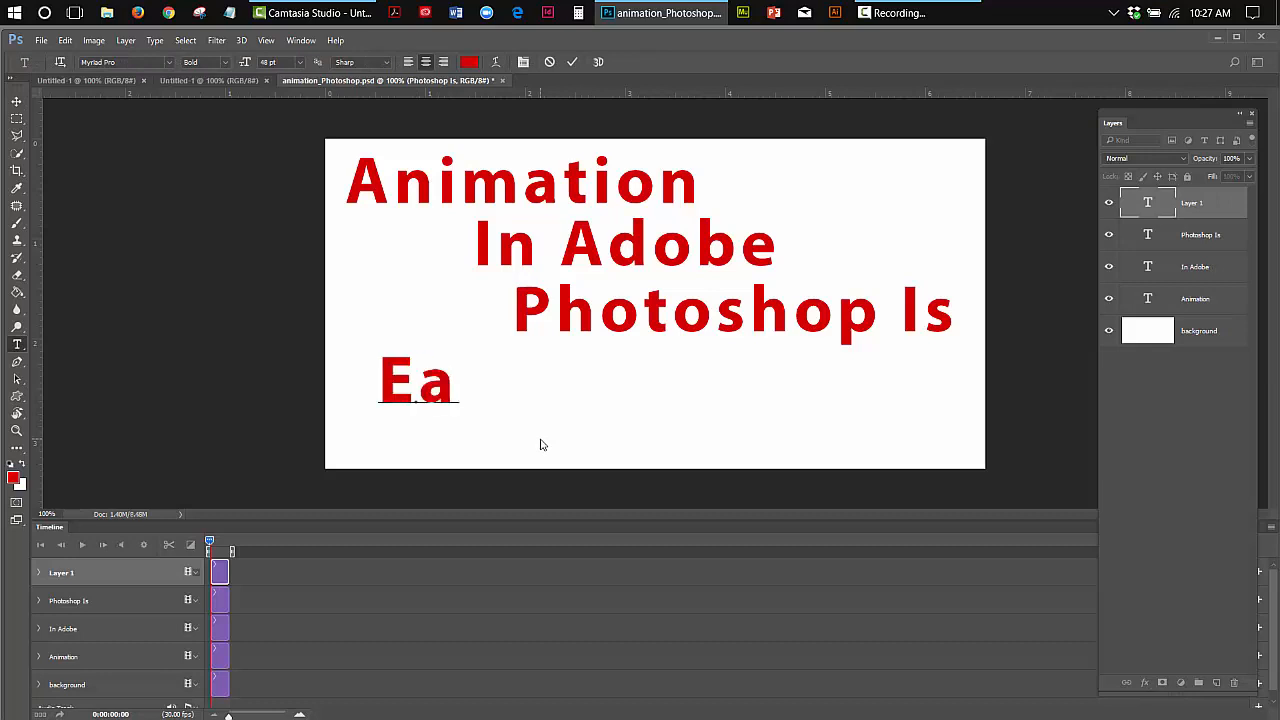
pyautogui.write('sy')
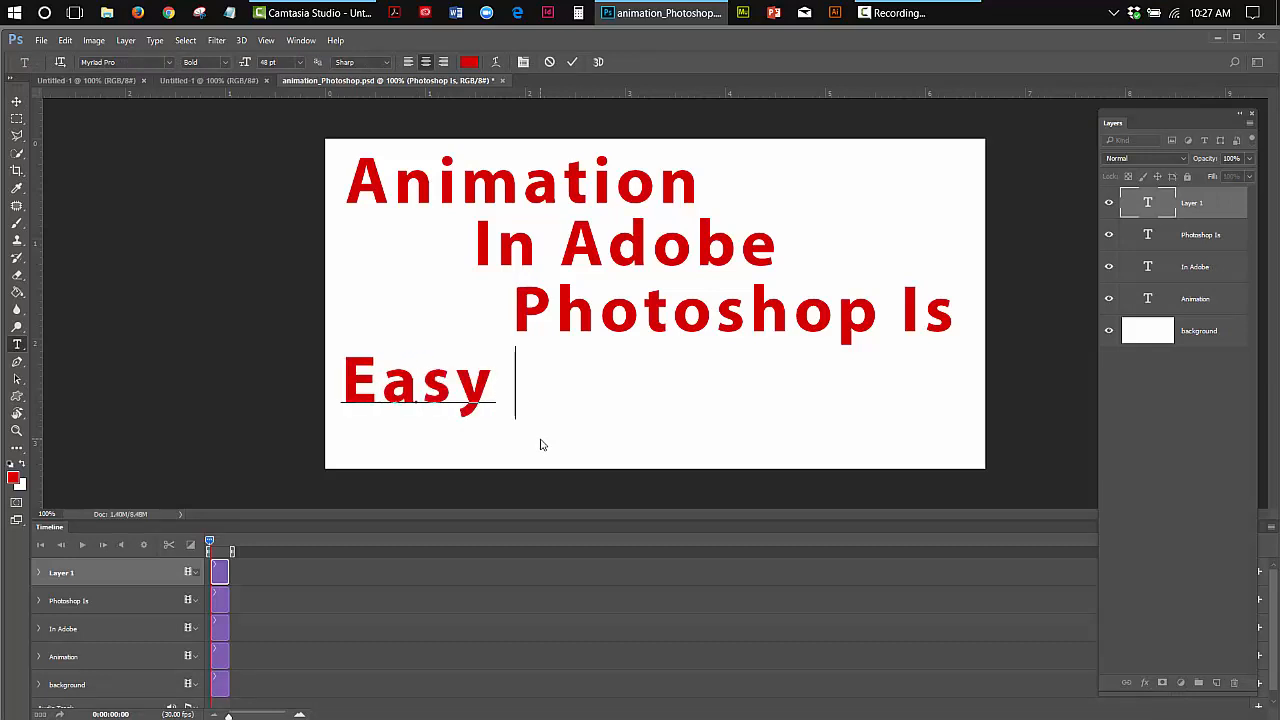
pyautogui.write('and')
pyautogui.press('BackSpace')
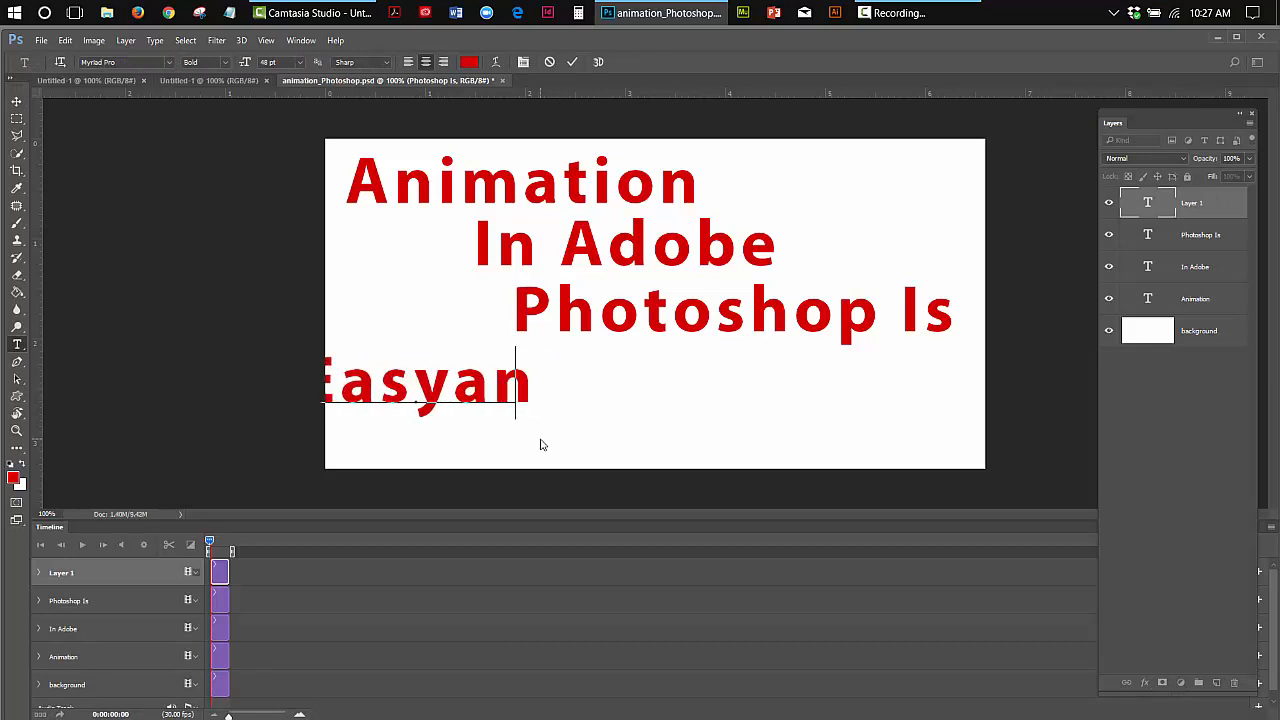
pyautogui.press('BackSpace')
pyautogui.press('BackSpace')
pyautogui.write('an')
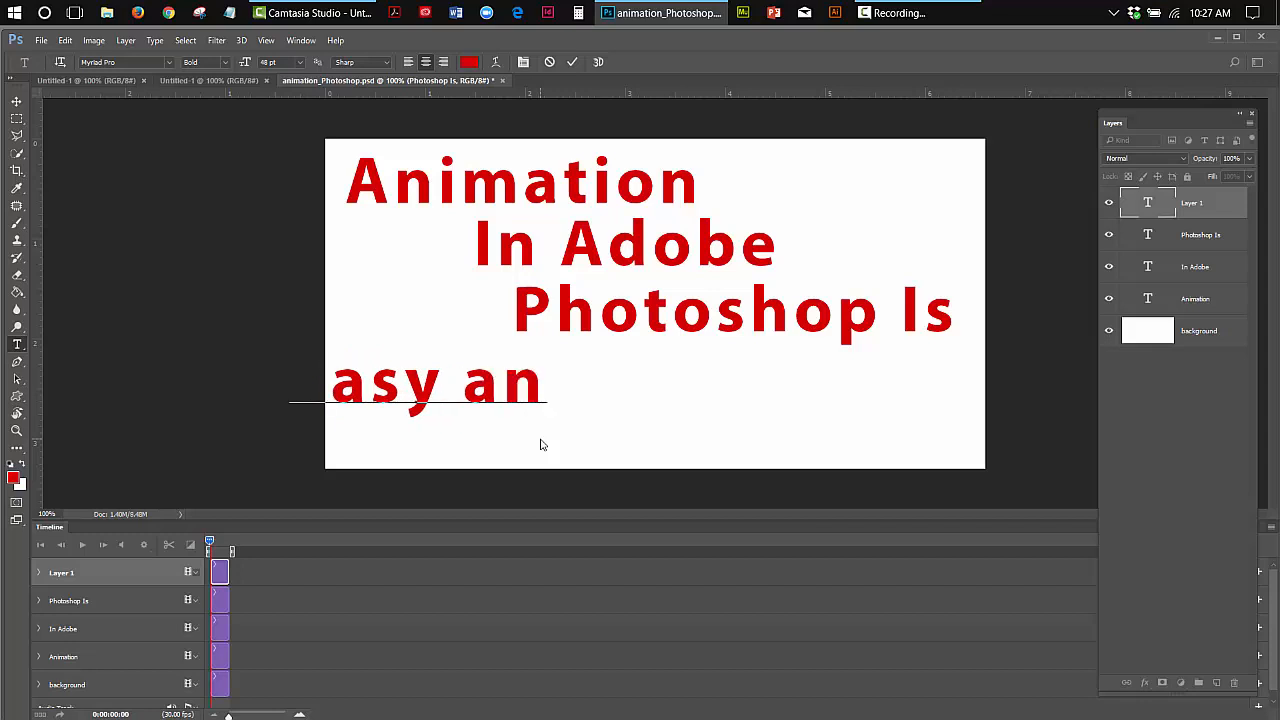
pyautogui.write('d ')
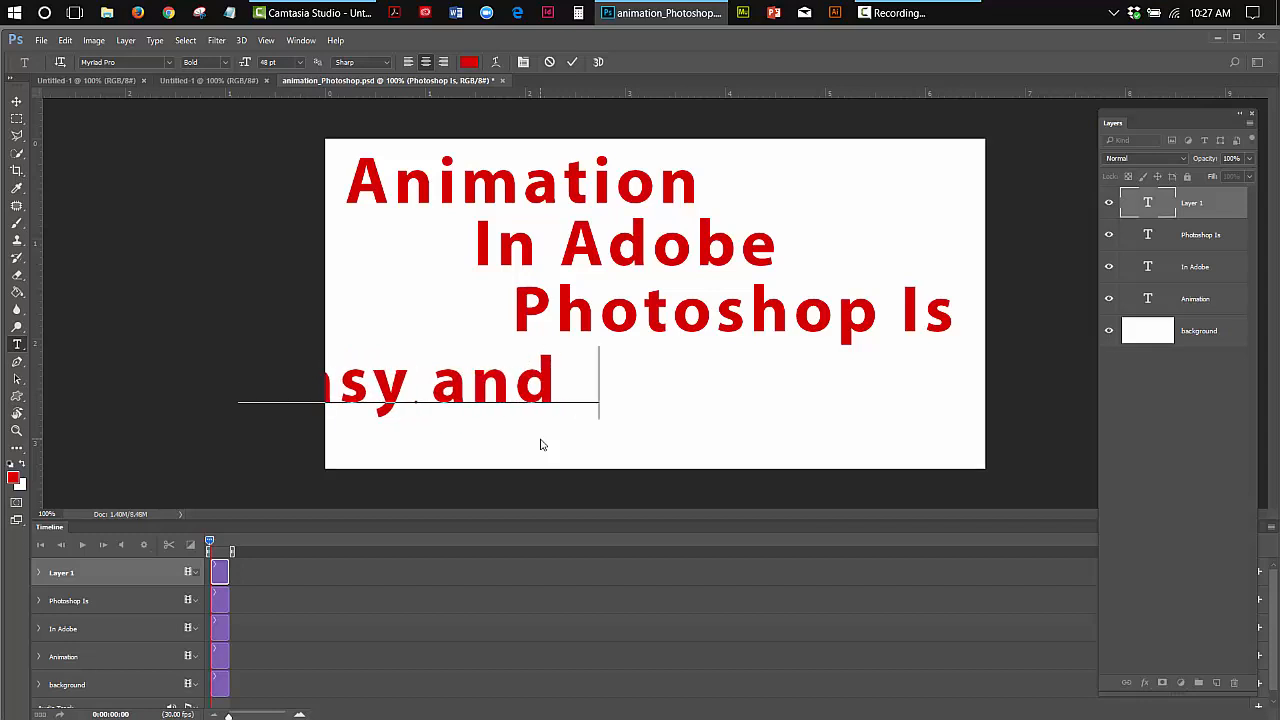
pyautogui.write('Fun')
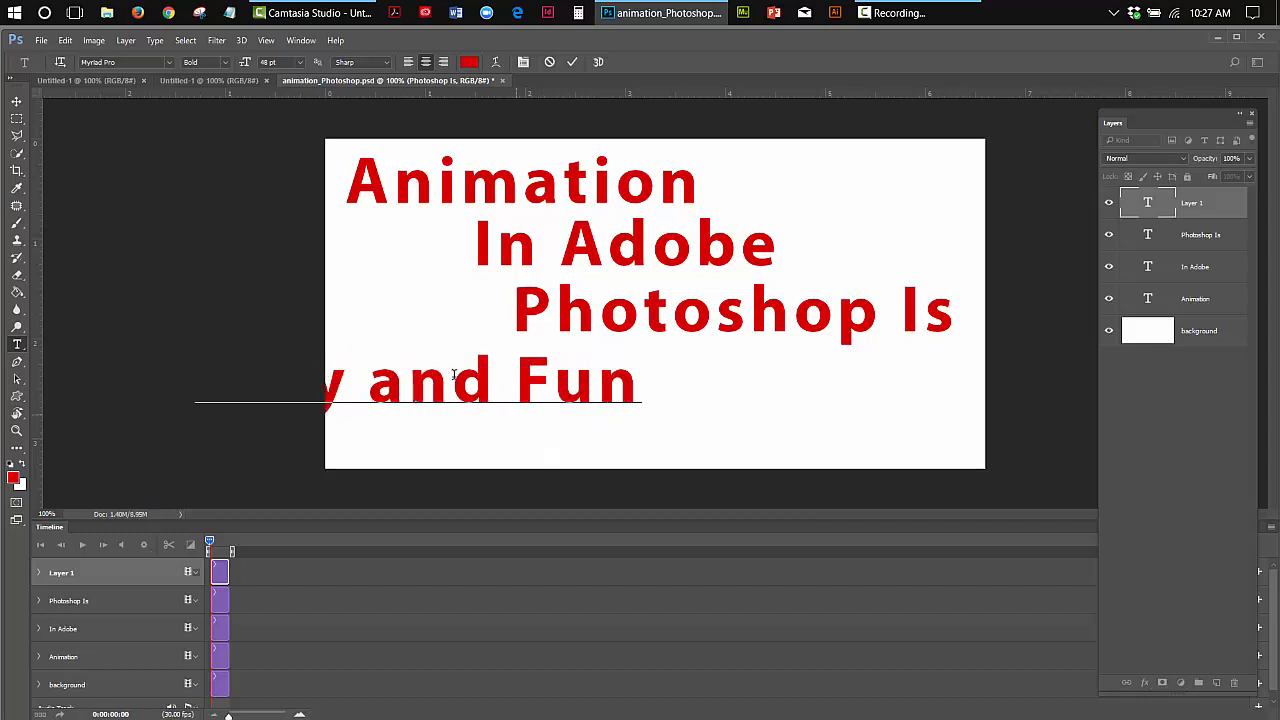
pyautogui.click(16, 101)
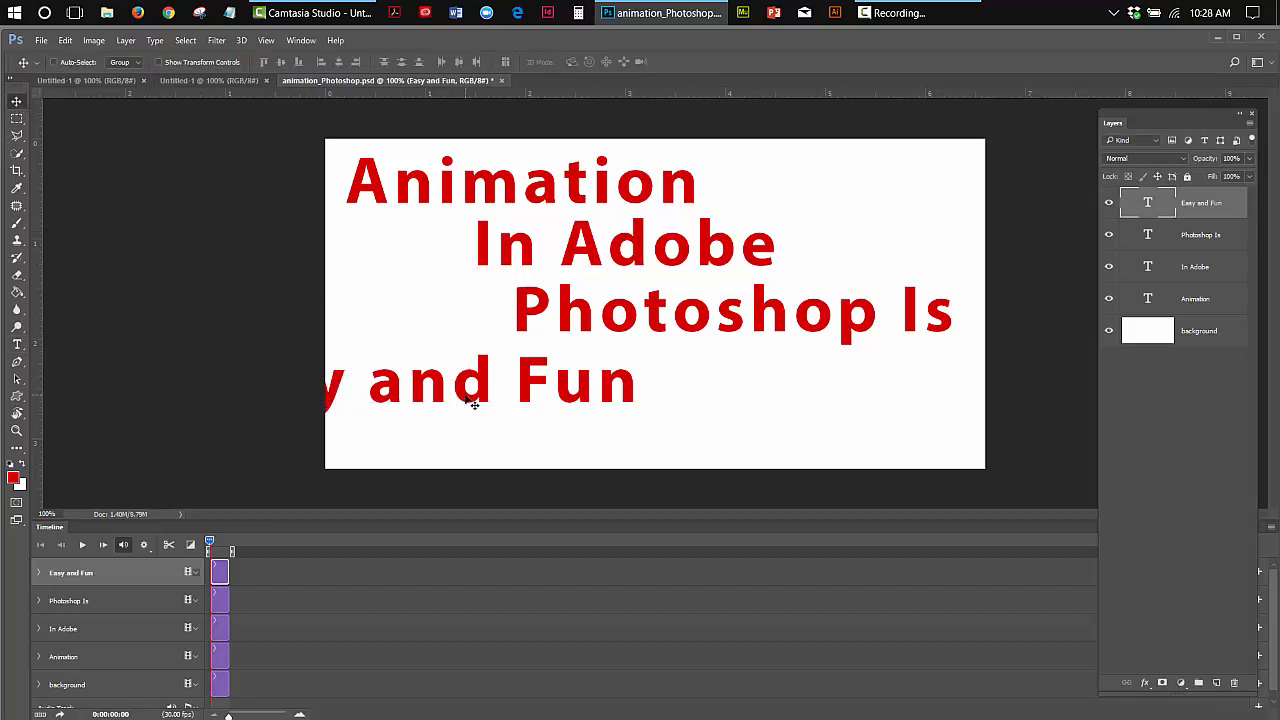
pyautogui.moveTo(471, 398); pyautogui.dragTo(684, 400)
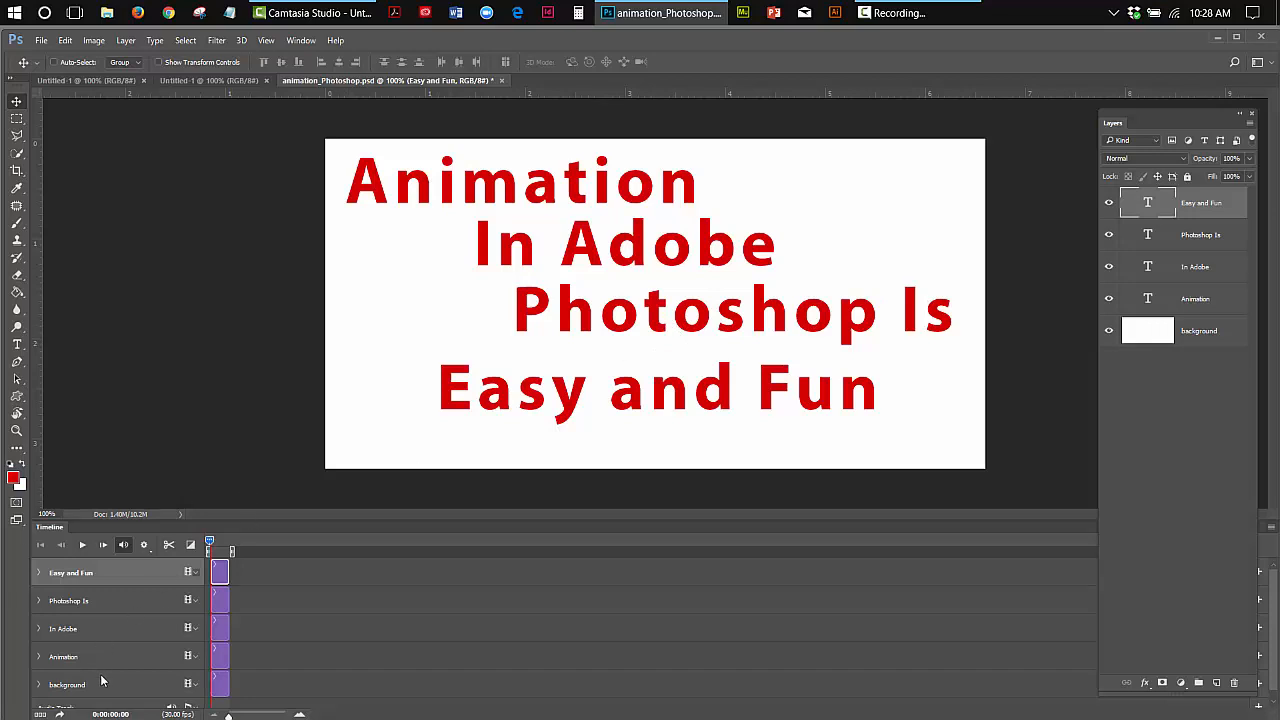
# - Select all four text layers and distribute them evenly by their vertical centers
pyautogui.keyDown('shift'); pyautogui.click(134, 656); pyautogui.keyUp('shift')
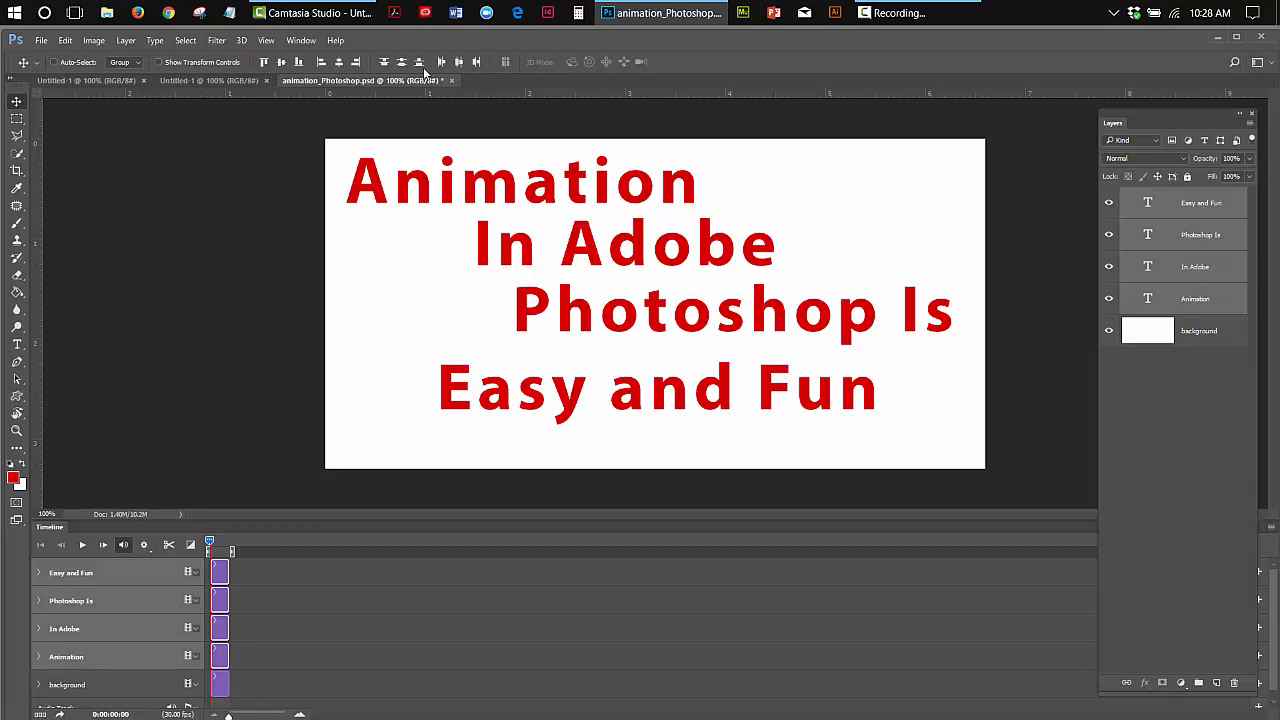
pyautogui.click(301, 40)
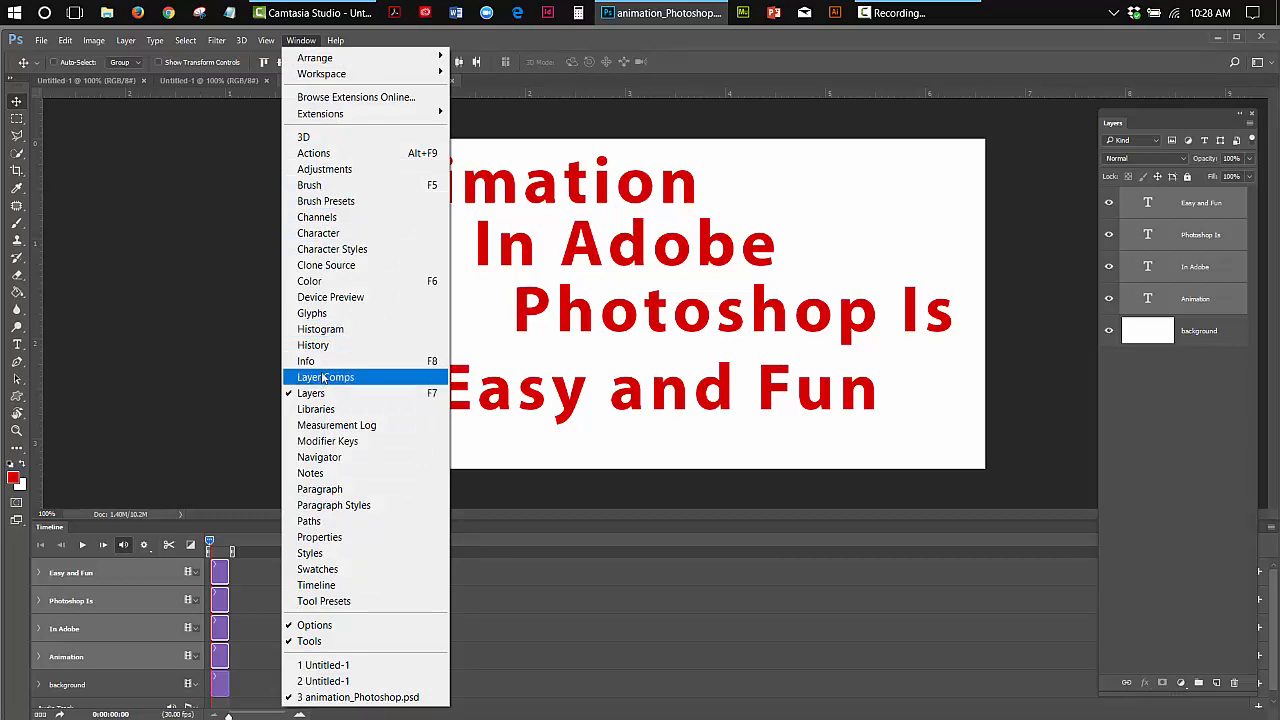
pyautogui.click(603, 34)
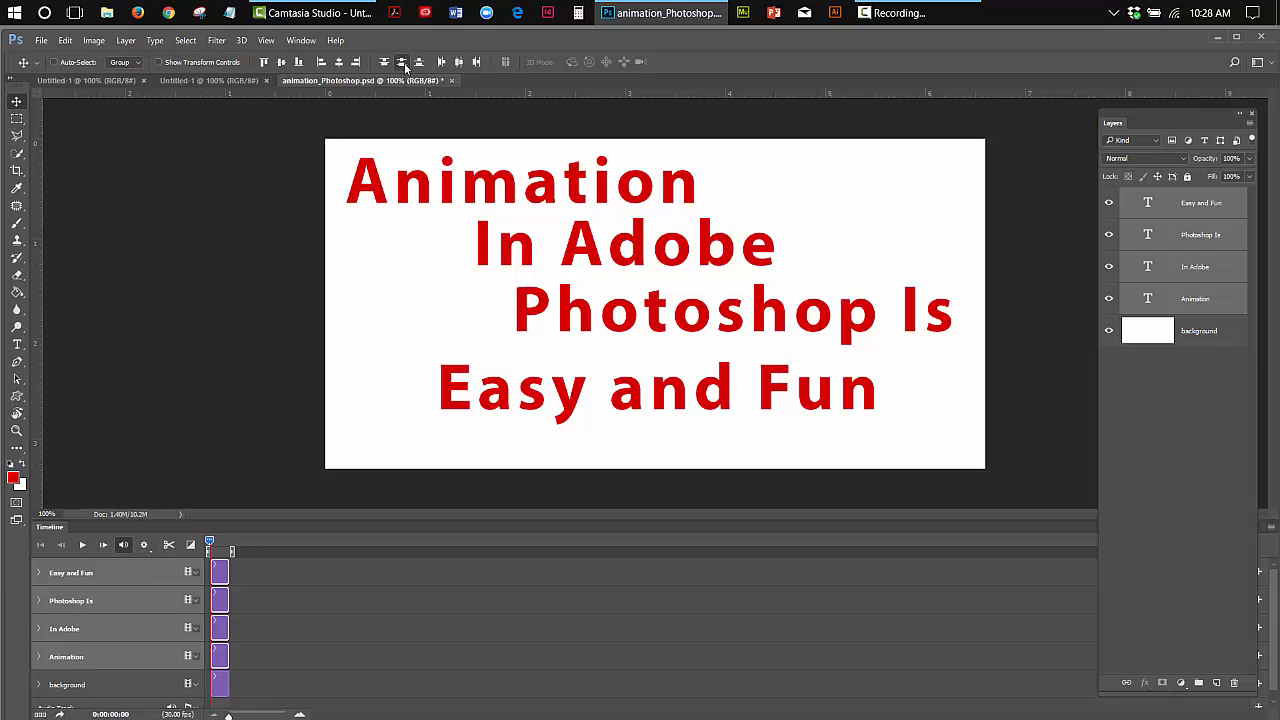
pyautogui.click(403, 63)
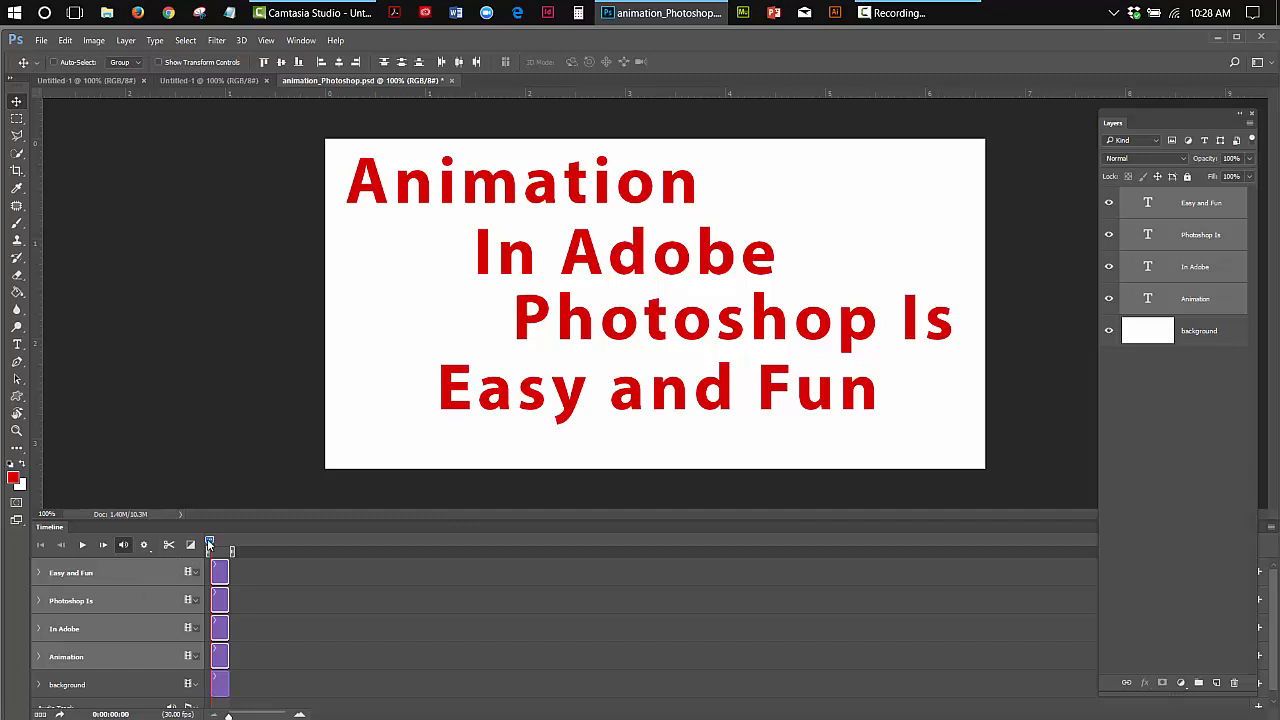
# - Stagger the four text clips after the background clip so each starts where the previous one ends, and return the playhead to the start
pyautogui.moveTo(210, 540)
pyautogui.mouseDown()
pyautogui.moveTo(236, 544)
pyautogui.moveTo(200, 545)
pyautogui.moveTo(238, 545)
pyautogui.moveTo(197, 546)
pyautogui.moveTo(232, 542)
pyautogui.moveTo(208, 539)
pyautogui.mouseUp()
pyautogui.moveTo(225, 686); pyautogui.dragTo(302, 576)
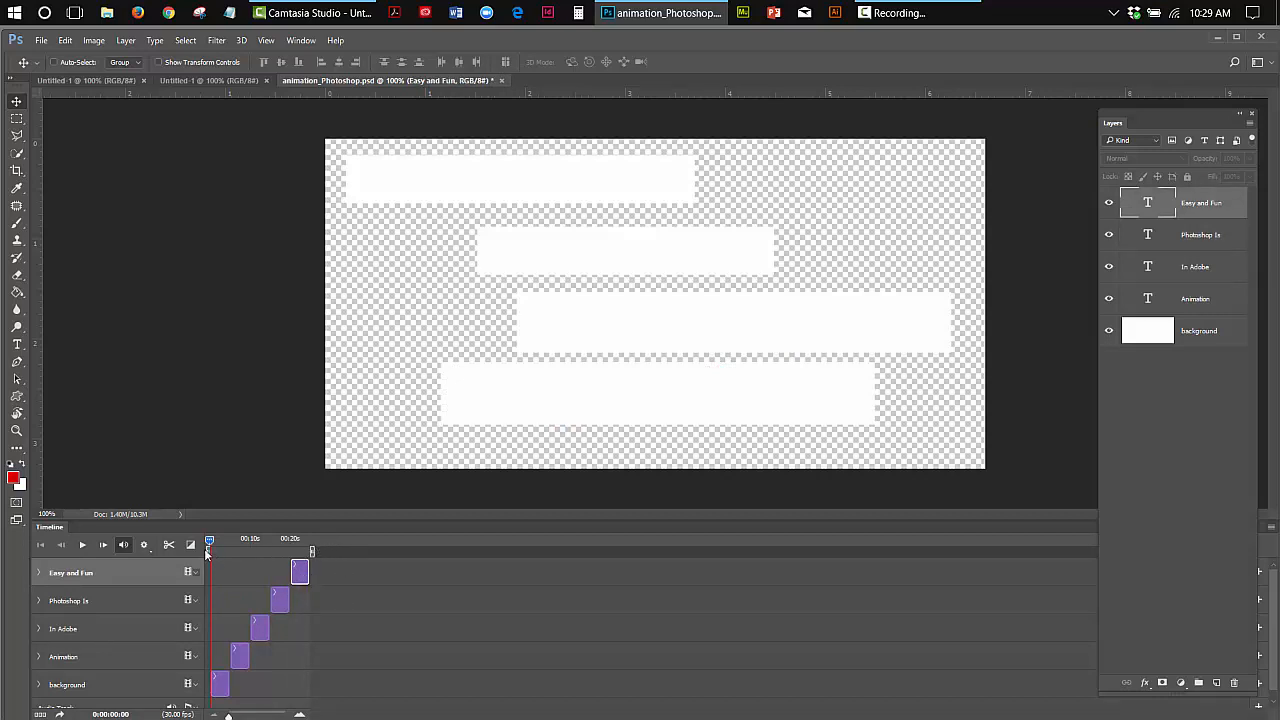
pyautogui.moveTo(208, 540); pyautogui.dragTo(208, 597)
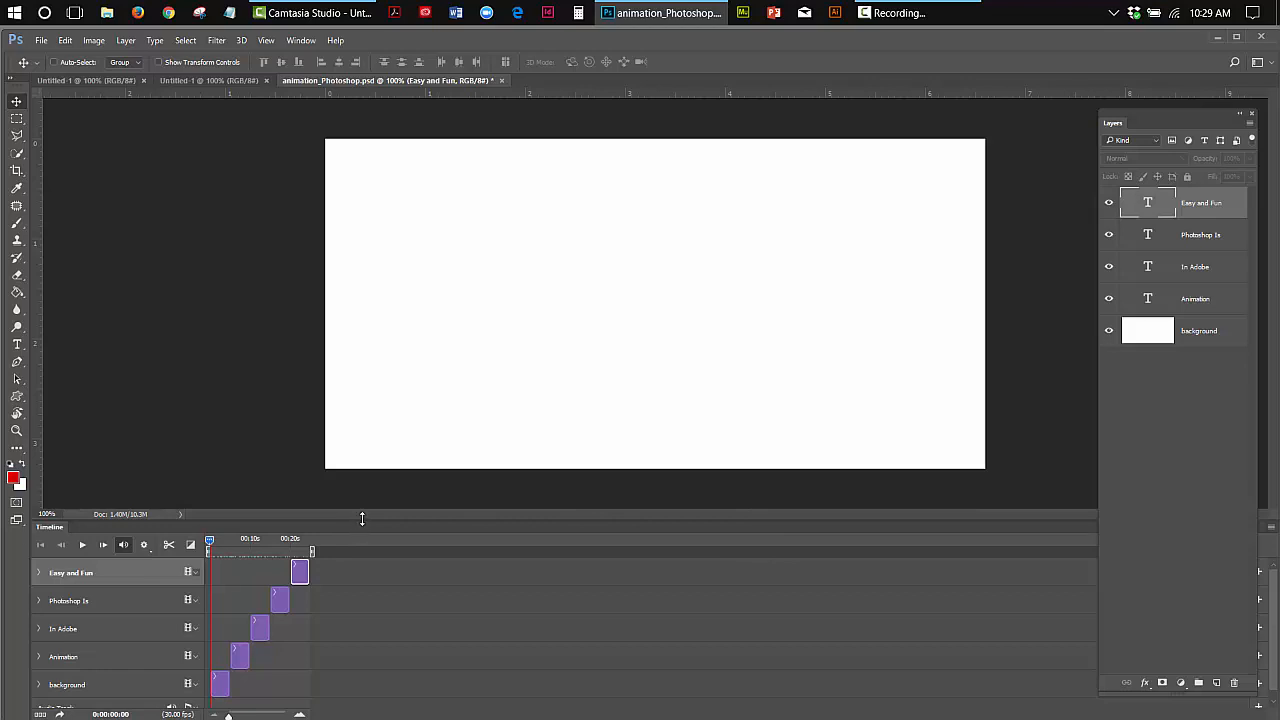
# - Extend the background clip to the end of the "Easy and Fun" clip, and preview the animation from the start
pyautogui.moveTo(362, 518); pyautogui.dragTo(364, 484)
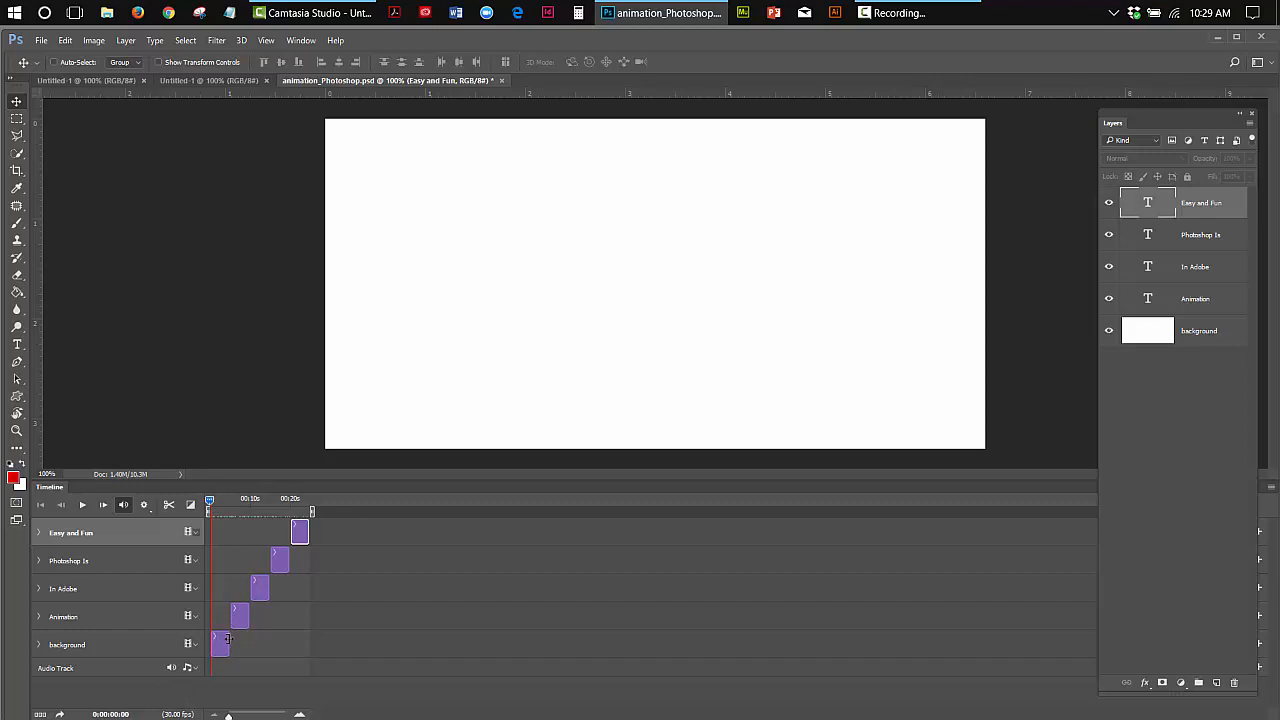
pyautogui.moveTo(228, 640); pyautogui.dragTo(308, 652)
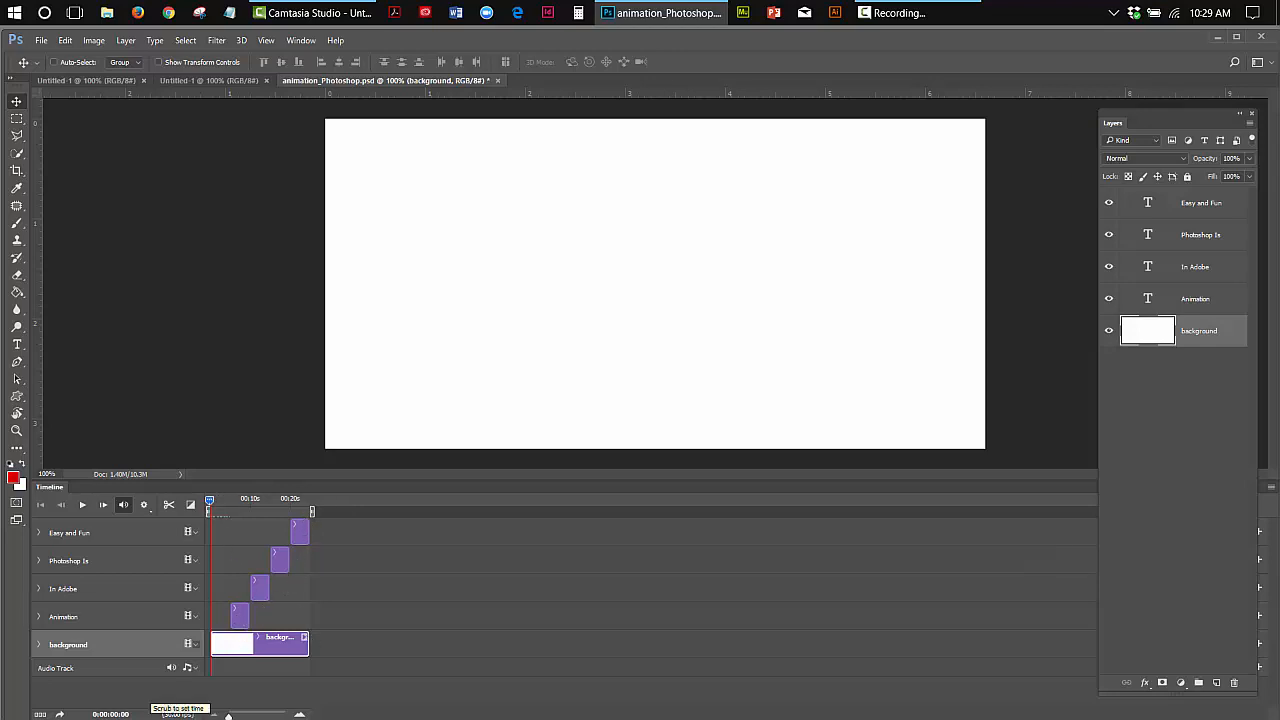
pyautogui.click(83, 508)
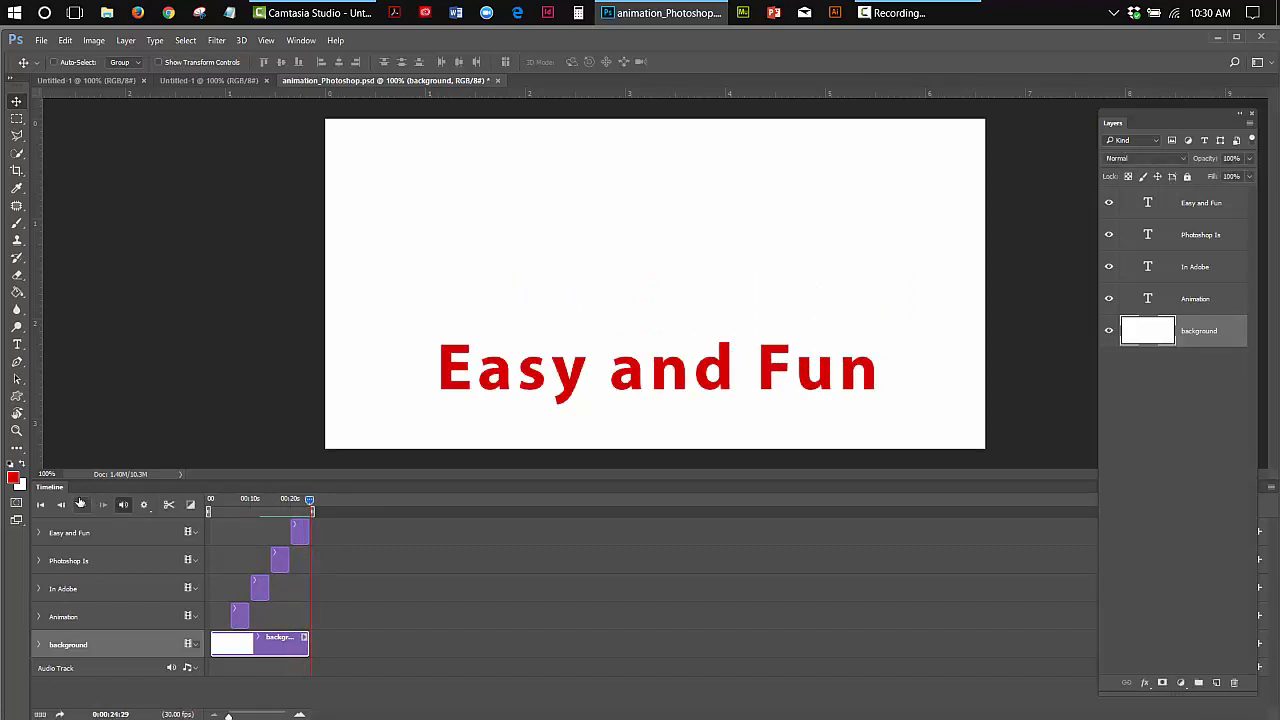
pyautogui.click(43, 505)
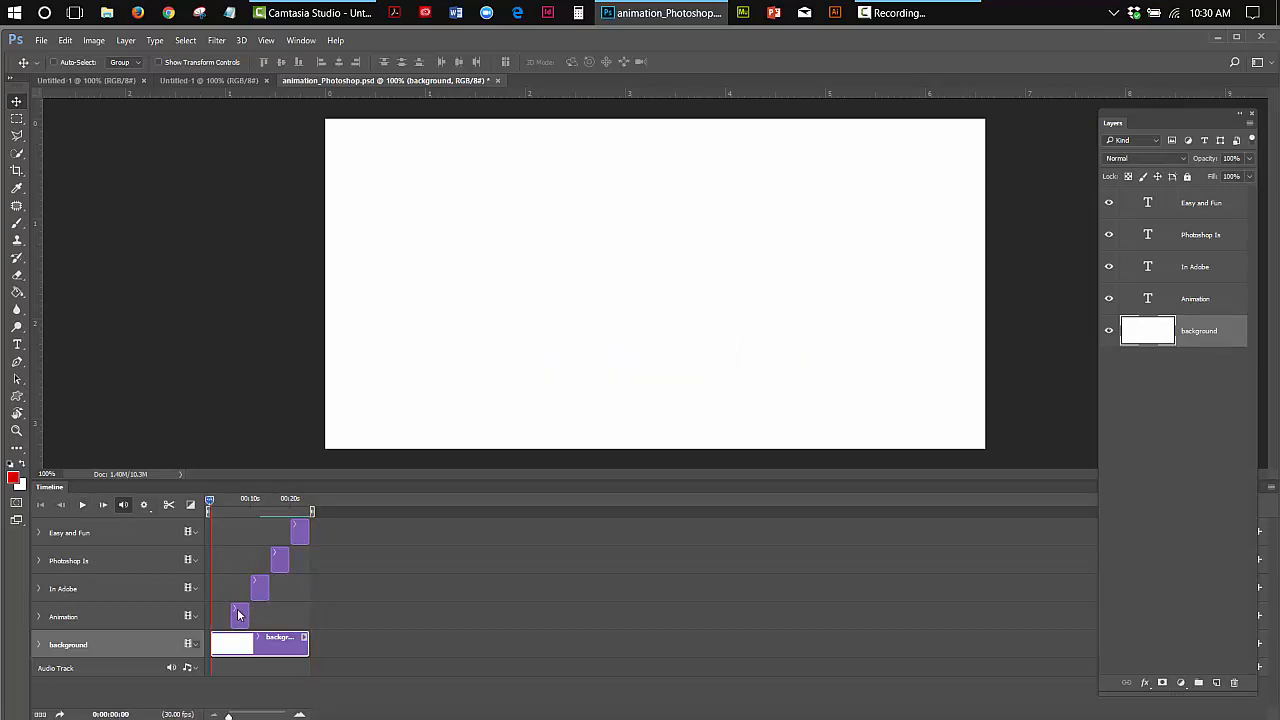
# - Move the "Animation" and "In Adobe" clips earlier so their starts are slightly staggered, and extend both to the end of the background clip
pyautogui.moveTo(238, 615); pyautogui.dragTo(225, 610)
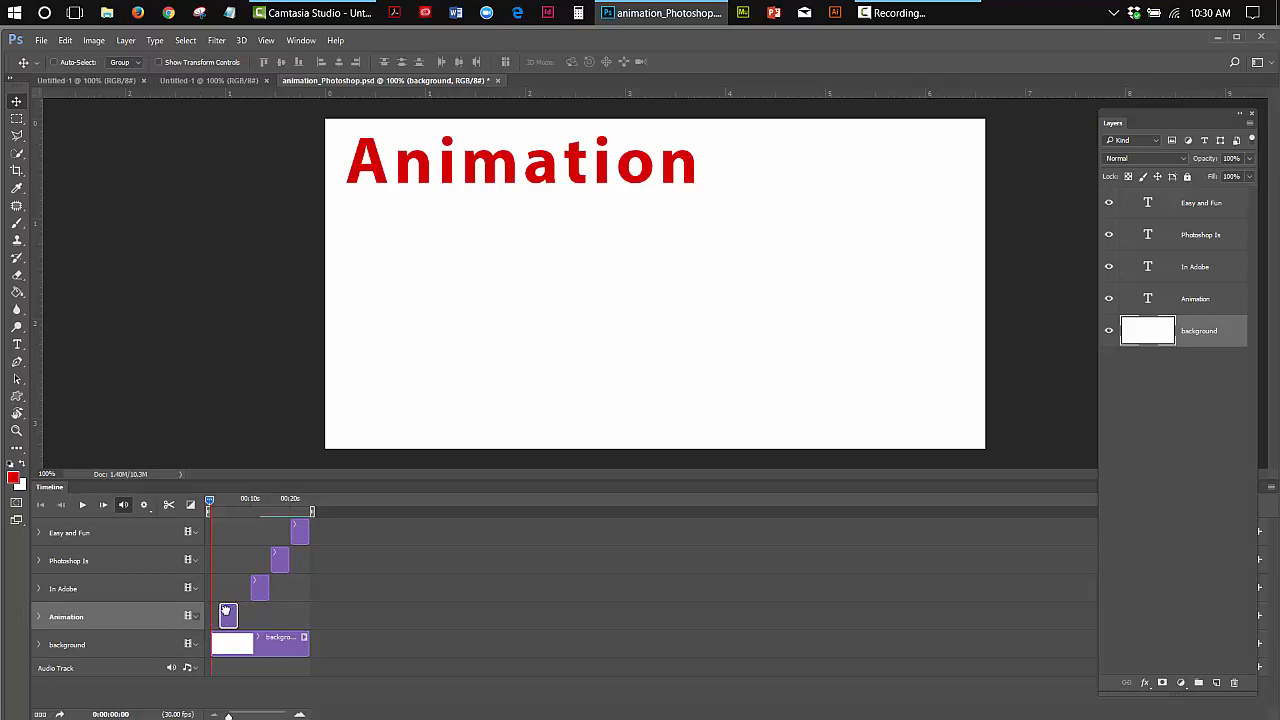
pyautogui.moveTo(223, 611); pyautogui.dragTo(227, 612)
pyautogui.click(227, 612)
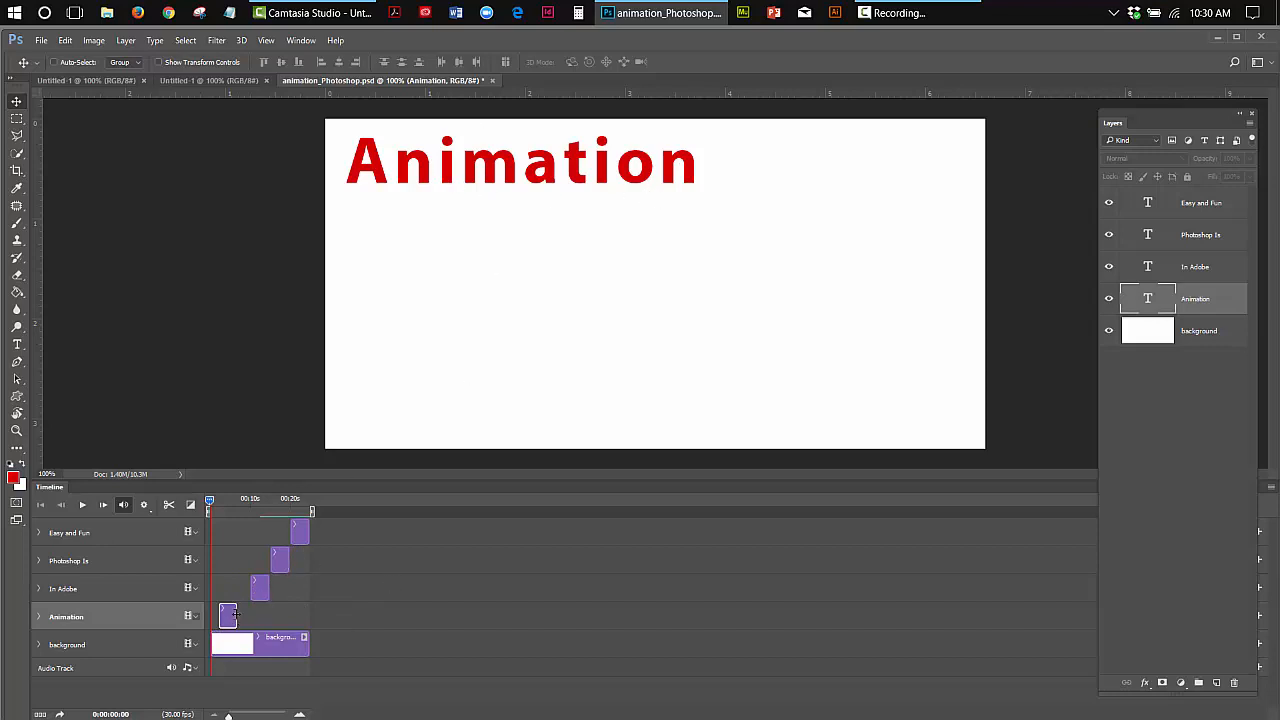
pyautogui.moveTo(236, 614); pyautogui.dragTo(308, 589)
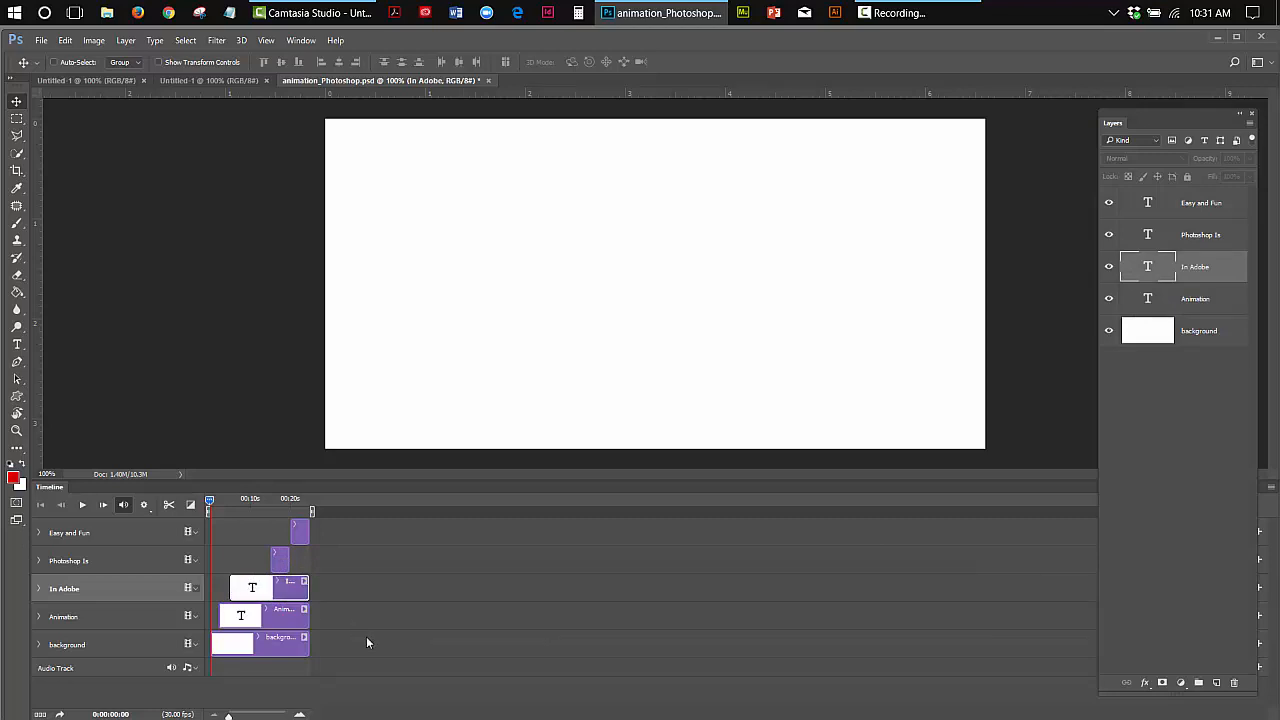
# - Start the "Photoshop Is" and "Easy and Fun" clips earlier, each shortly after the clip below it, and extend both to the background clip's end
pyautogui.click(285, 560)
pyautogui.moveTo(283, 560); pyautogui.dragTo(267, 560)
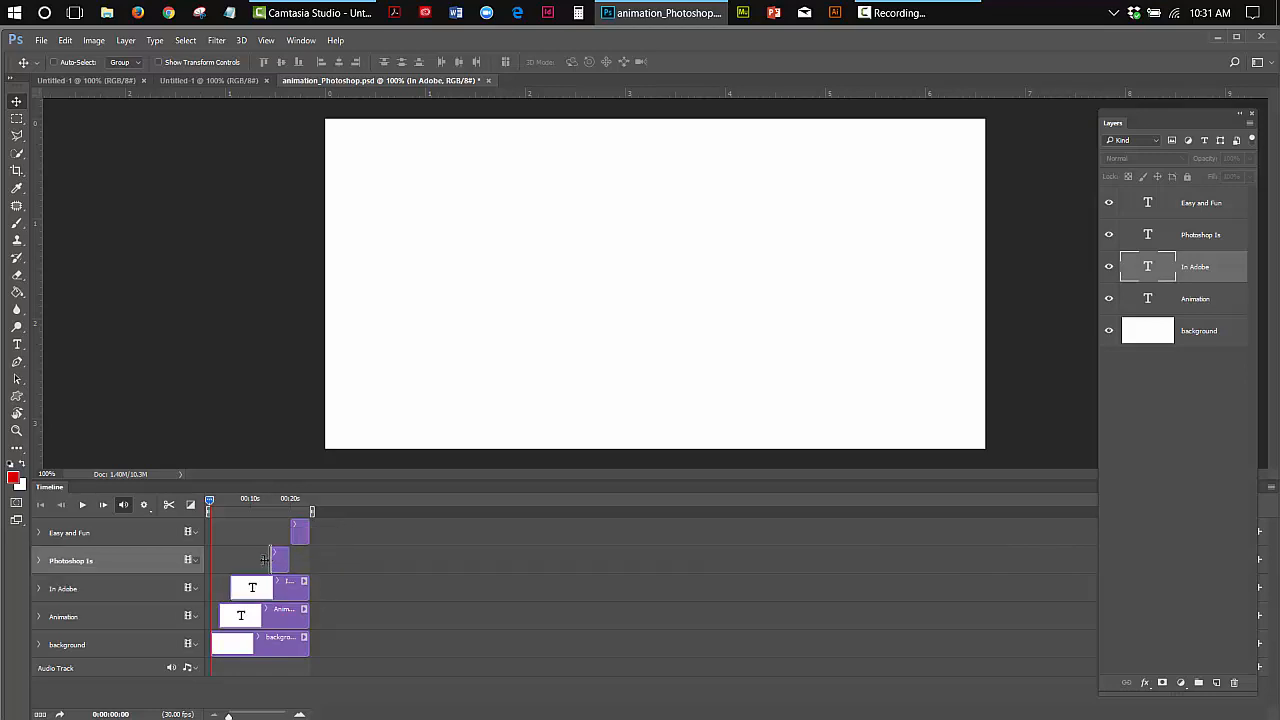
pyautogui.hotkey('ctrl', 'z')
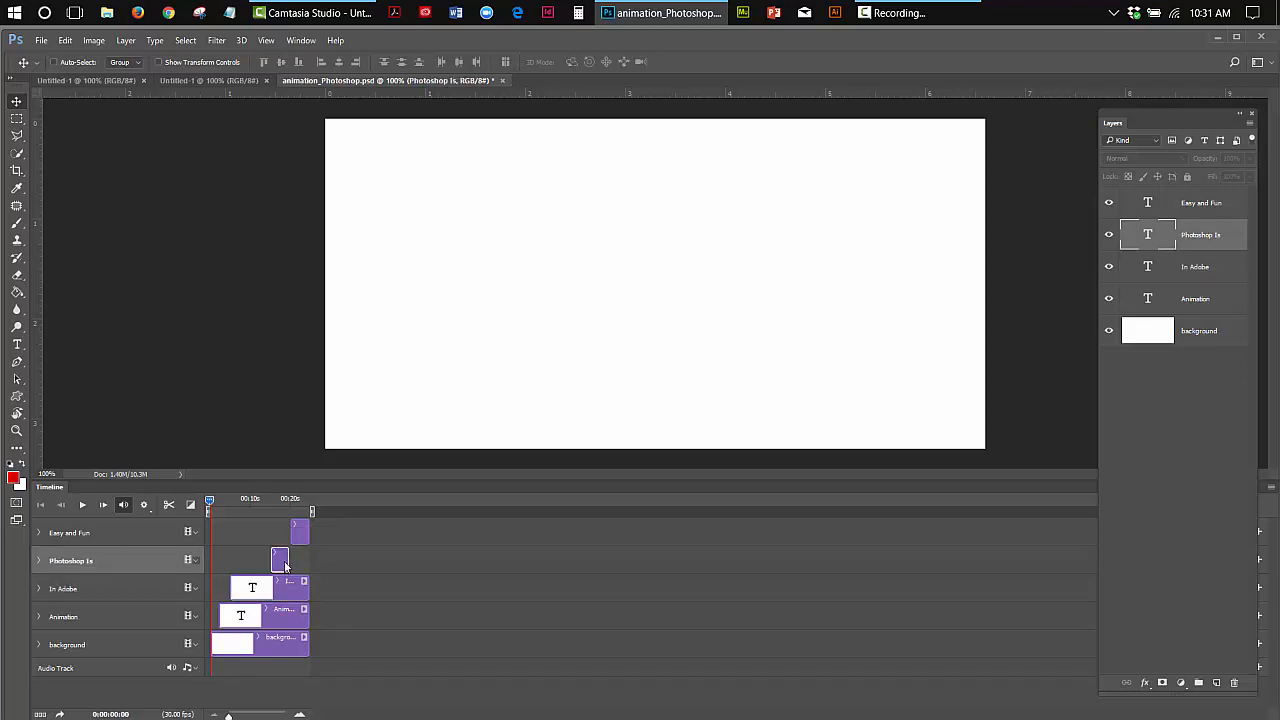
pyautogui.moveTo(280, 563); pyautogui.dragTo(310, 558)
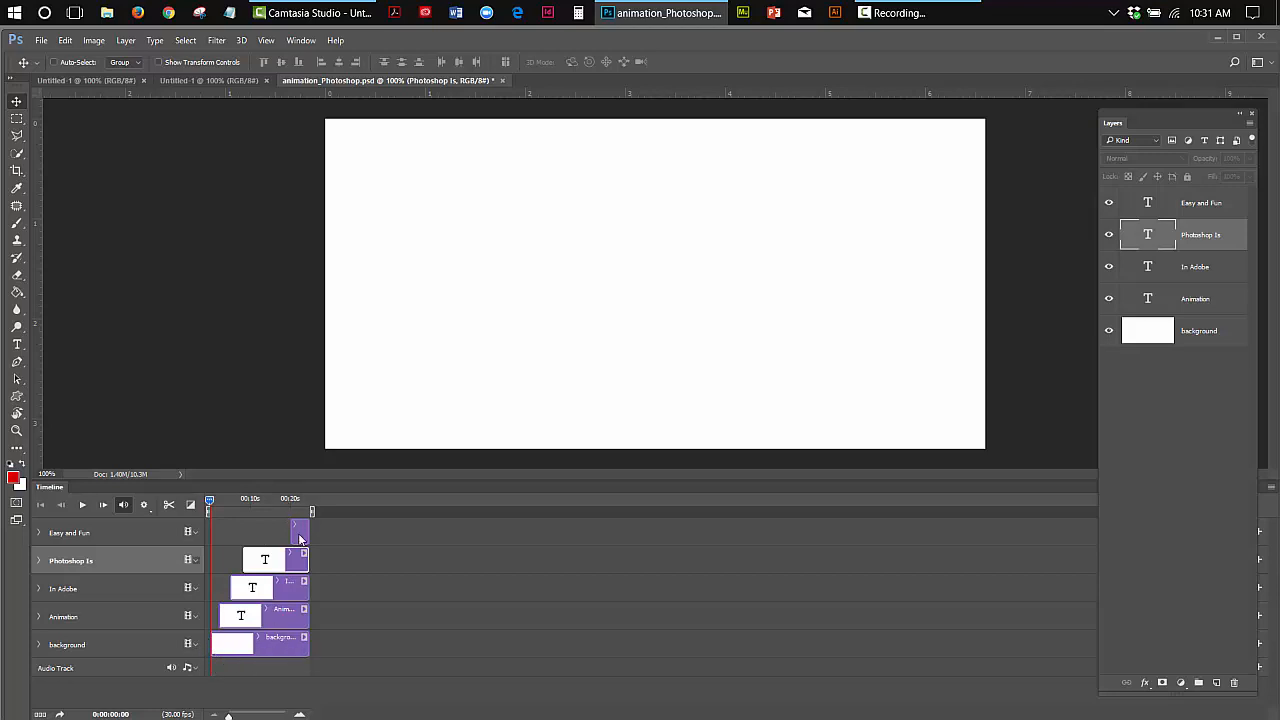
pyautogui.moveTo(295, 538)
pyautogui.mouseDown()
pyautogui.moveTo(262, 533)
pyautogui.moveTo(310, 531)
pyautogui.mouseUp()
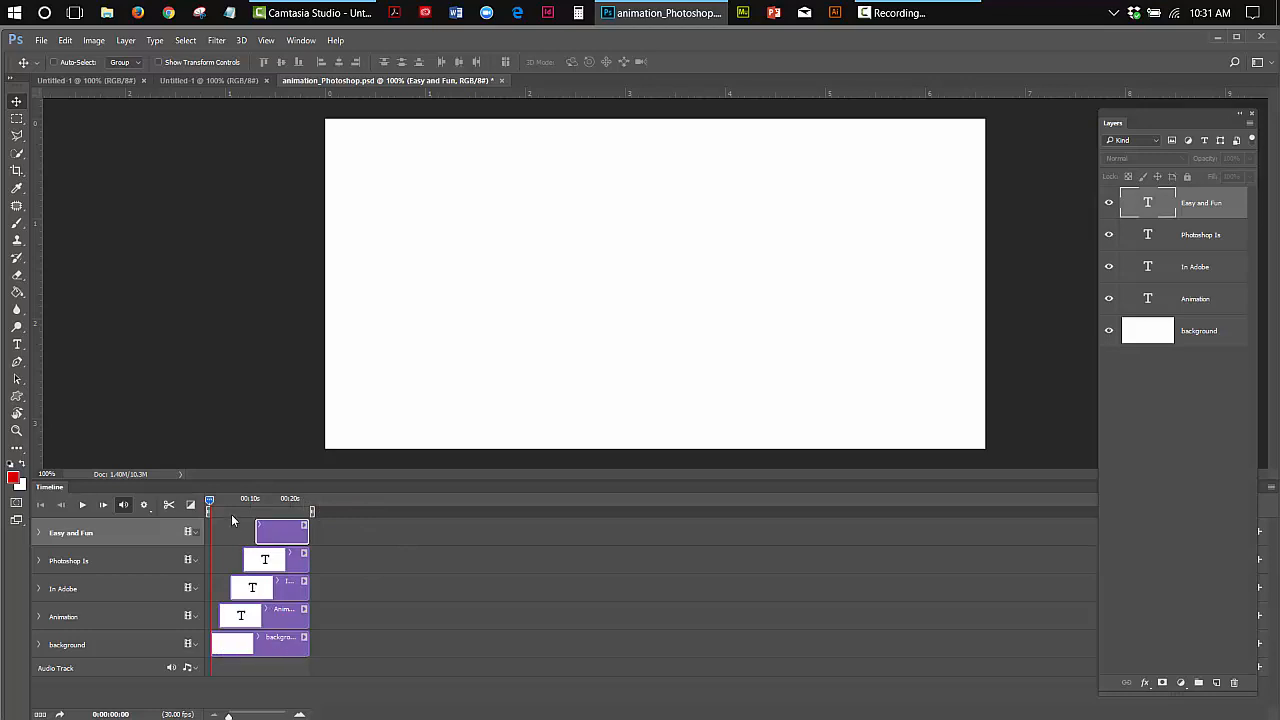
# - Play the animation from the start to check the cumulative appearance of the phrases, and return the playhead to the beginning
pyautogui.moveTo(210, 498); pyautogui.dragTo(191, 535)
pyautogui.click(83, 505)
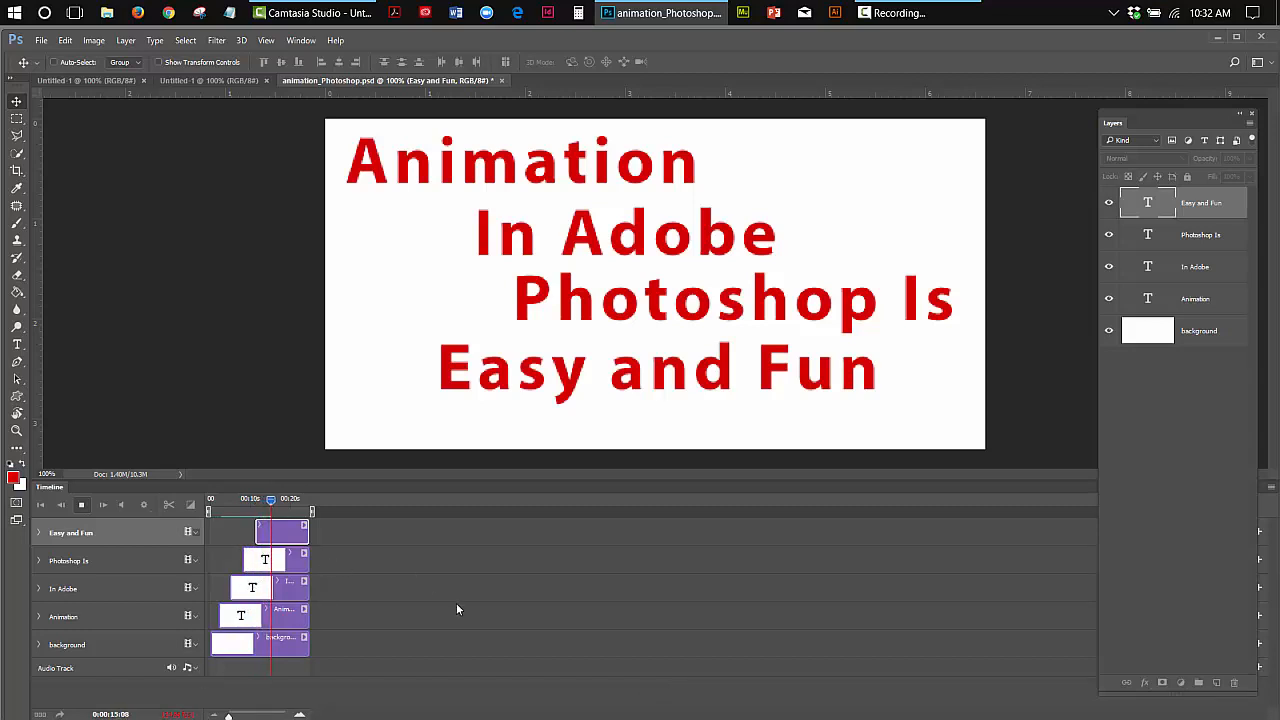
pyautogui.click(80, 505)
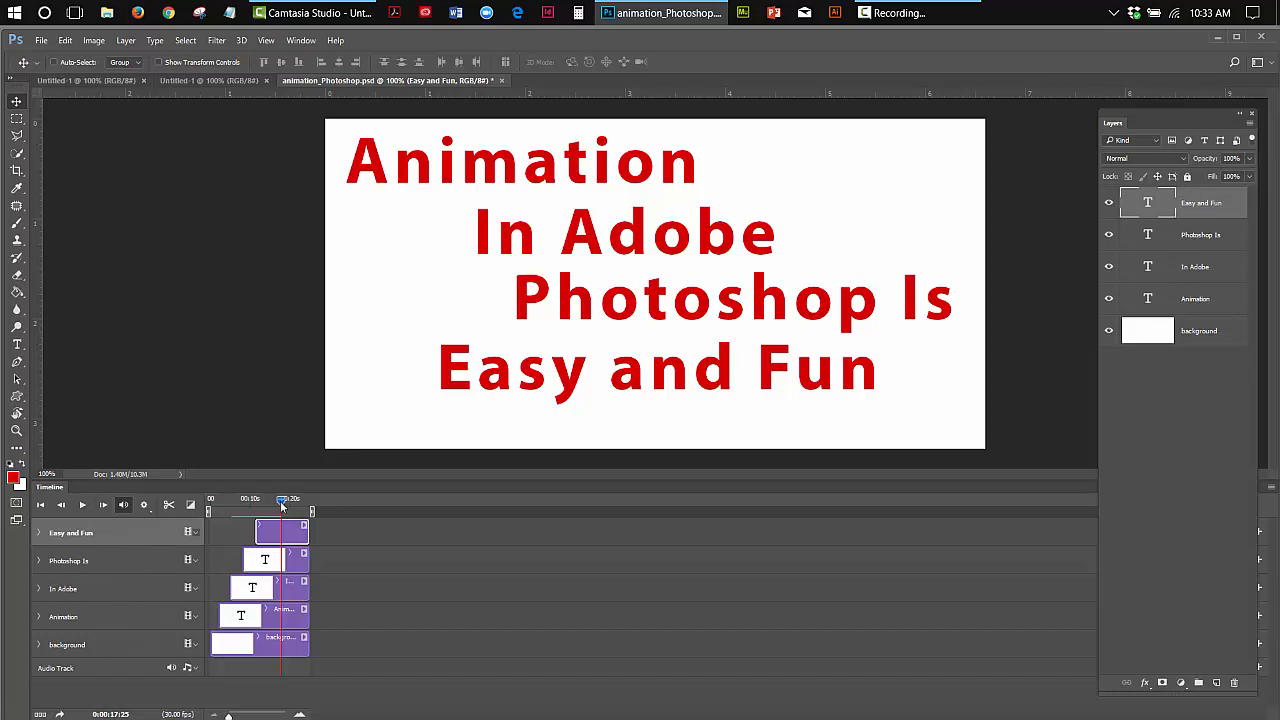
pyautogui.moveTo(283, 499); pyautogui.dragTo(206, 512)
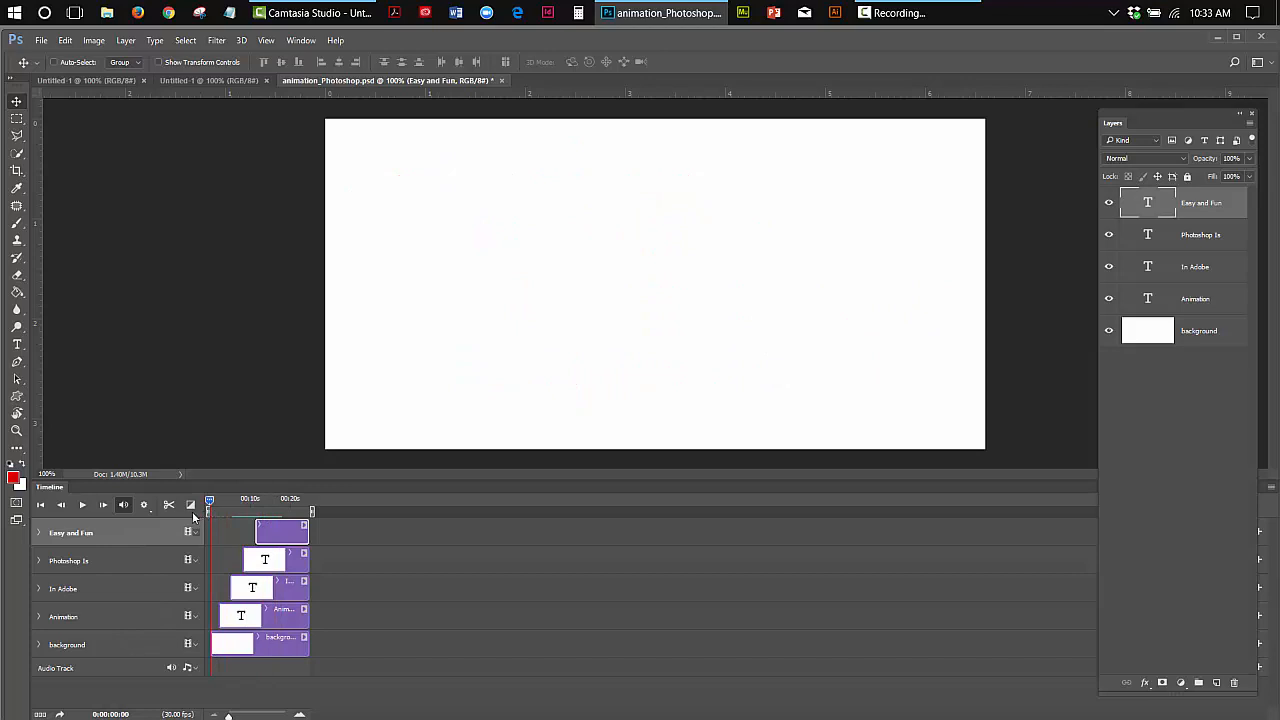
pyautogui.press('space')
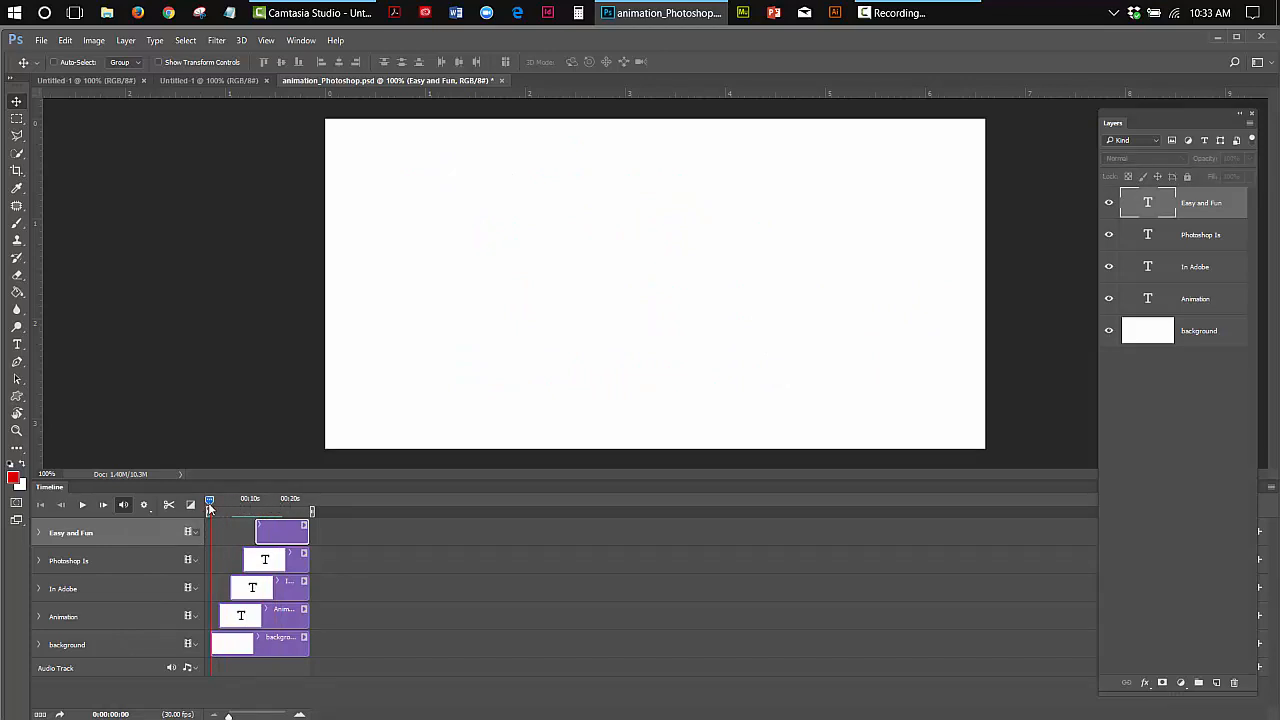
pyautogui.moveTo(209, 500); pyautogui.dragTo(148, 500)
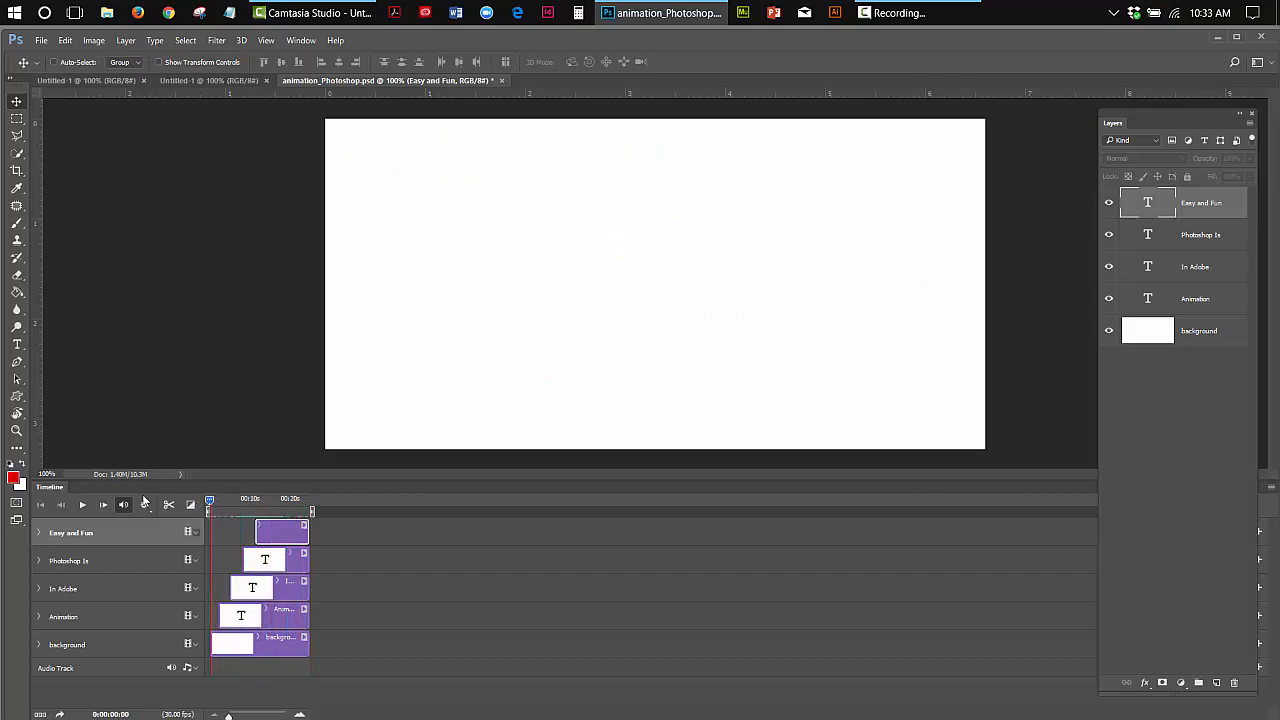